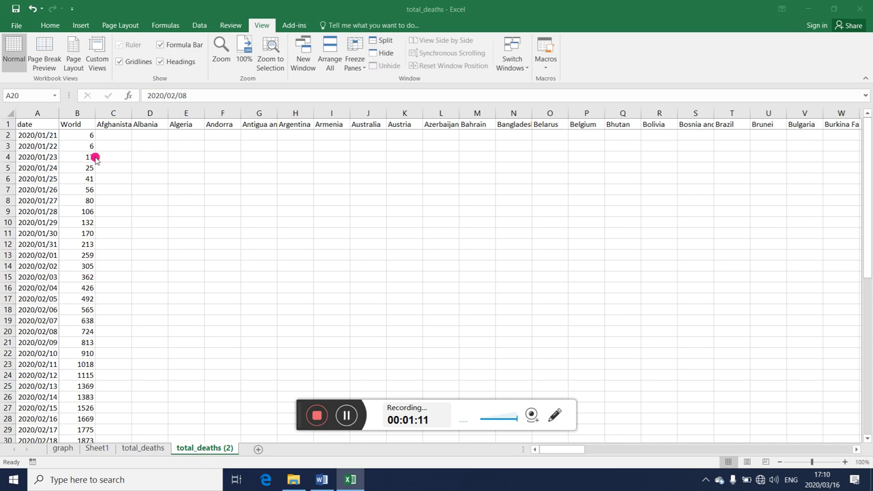
Step: Rename header B1 to 'World coronavirus deaths' and autofit column B to fit it
{"action": "left_click", "coordinate": [75, 122]}
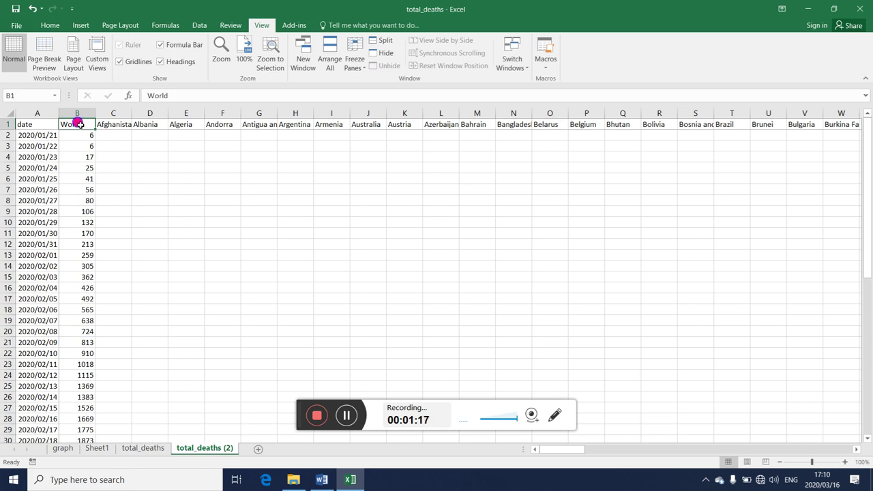
{"action": "double_click", "coordinate": [78, 123]}
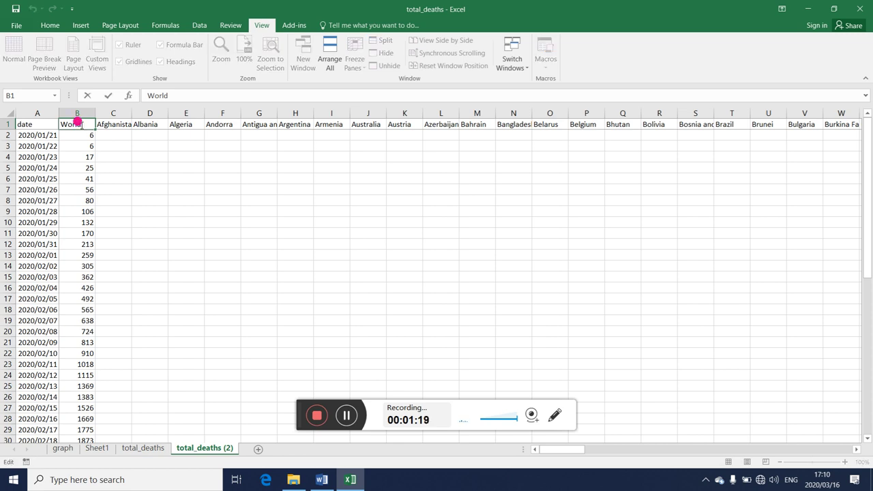
{"action": "type", "text": "coronavirus deaths"}
{"action": "left_click", "coordinate": [134, 158]}
{"action": "double_click", "coordinate": [95, 113]}
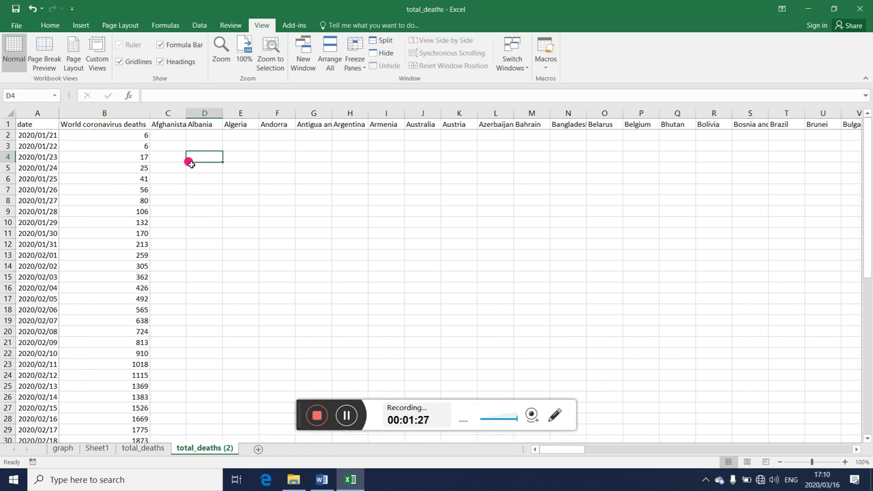
{"action": "left_click", "coordinate": [173, 187]}
Step: Select the World coronavirus deaths values B1:B56 for charting
{"action": "left_click_drag", "start_coordinate": [111, 126], "coordinate": [100, 486]}
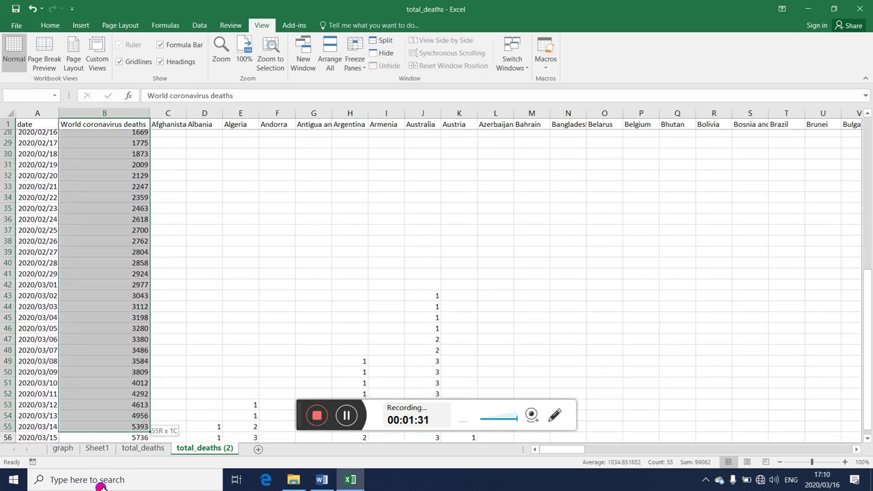
{"action": "left_click_drag", "start_coordinate": [100, 487], "coordinate": [102, 393]}
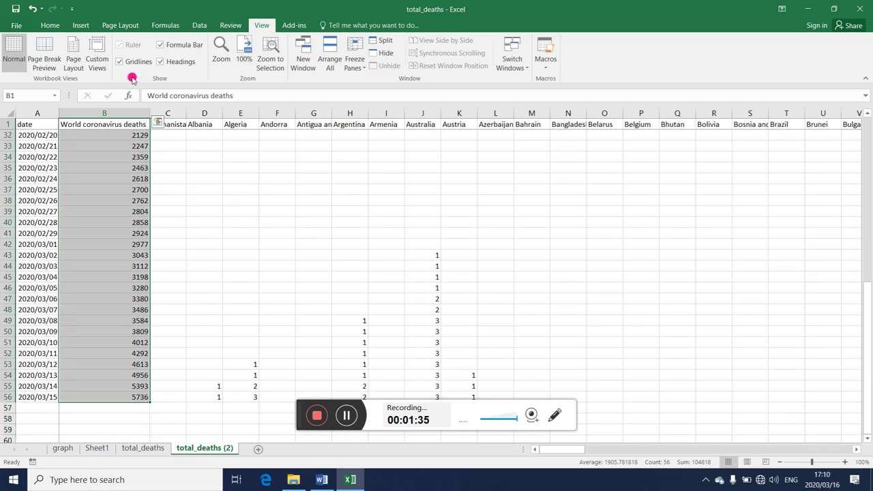
{"action": "left_click", "coordinate": [80, 26]}
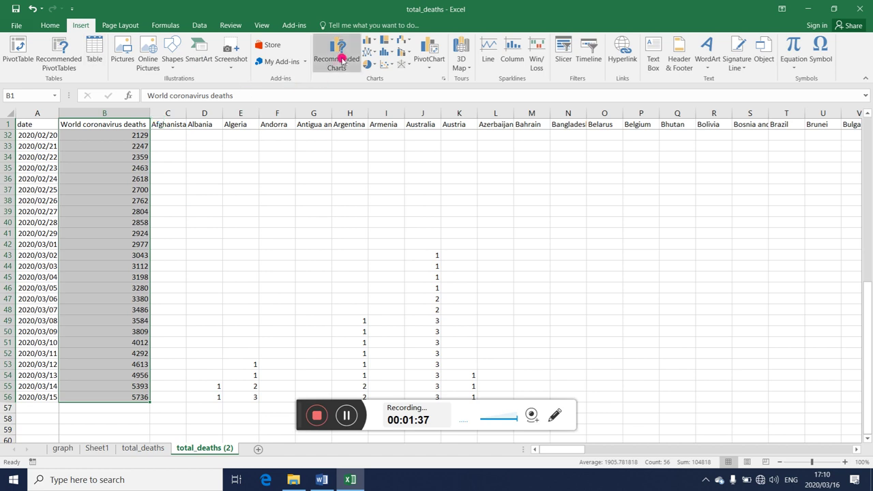
Step: Insert a line chart of the World coronavirus deaths values
{"action": "left_click", "coordinate": [369, 52]}
{"action": "left_click", "coordinate": [377, 86]}
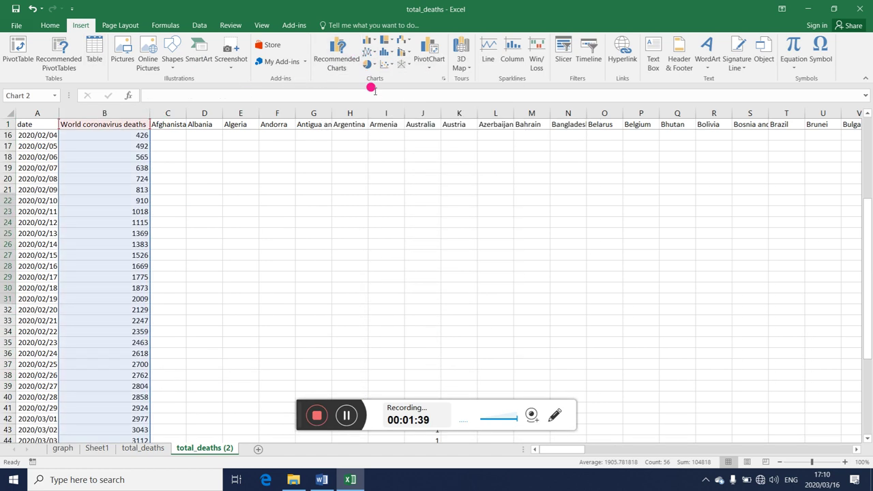
{"action": "left_click_drag", "start_coordinate": [860, 230], "coordinate": [870, 118]}
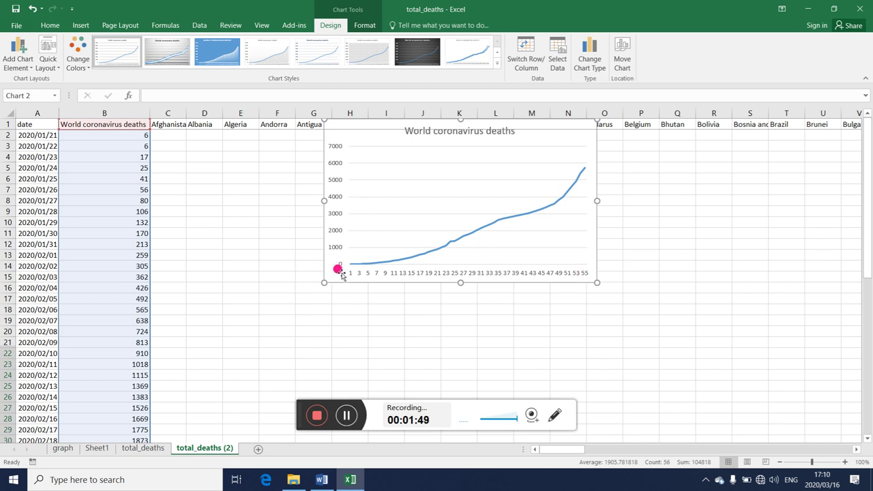
Step: Set the chart's horizontal axis labels to the dates in column A
{"action": "right_click", "coordinate": [390, 273]}
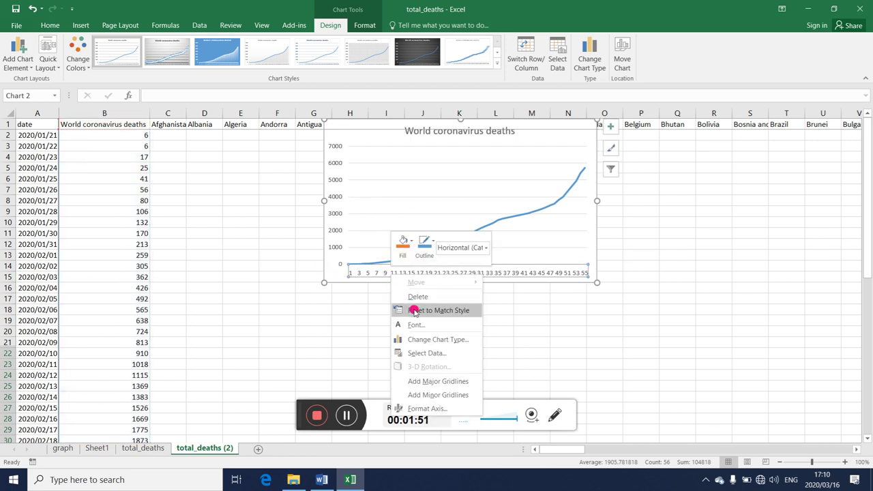
{"action": "left_click", "coordinate": [431, 352]}
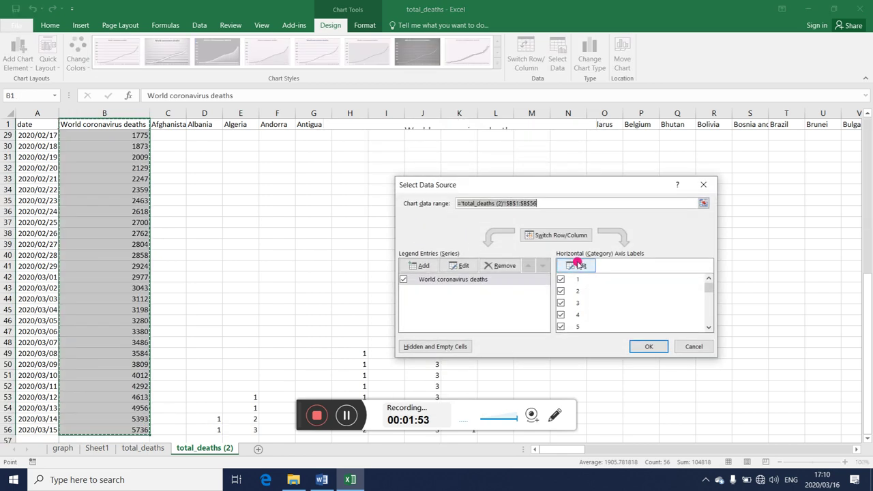
{"action": "left_click", "coordinate": [577, 266]}
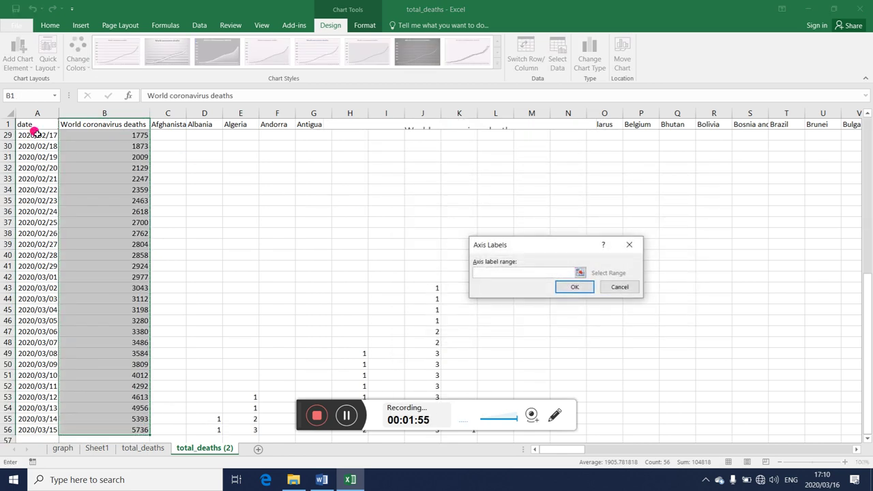
{"action": "mouse_move", "coordinate": [33, 130]}
{"action": "left_mouse_down"}
{"action": "mouse_move", "coordinate": [25, 366]}
{"action": "mouse_move", "coordinate": [25, 277]}
{"action": "left_mouse_up"}
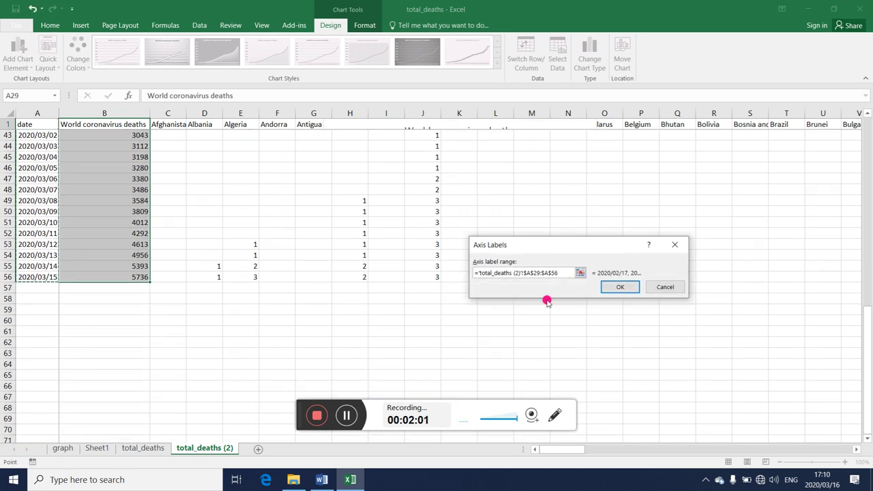
{"action": "left_click", "coordinate": [611, 286]}
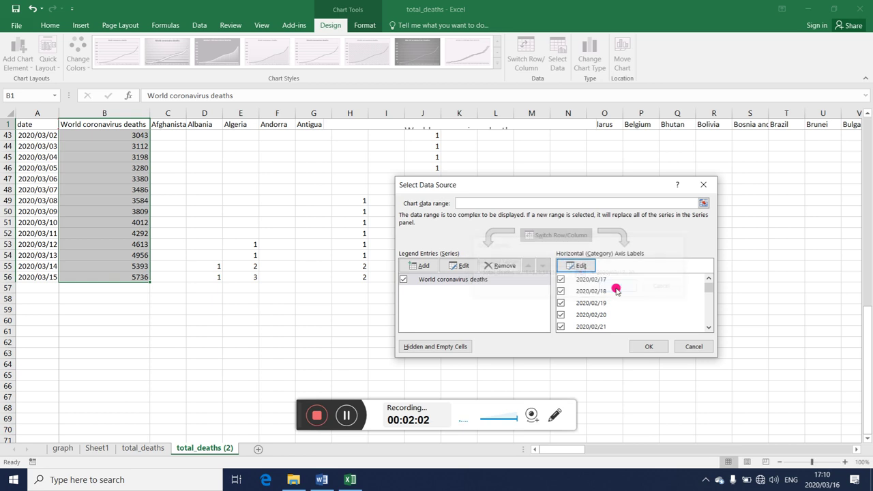
{"action": "left_click", "coordinate": [643, 344]}
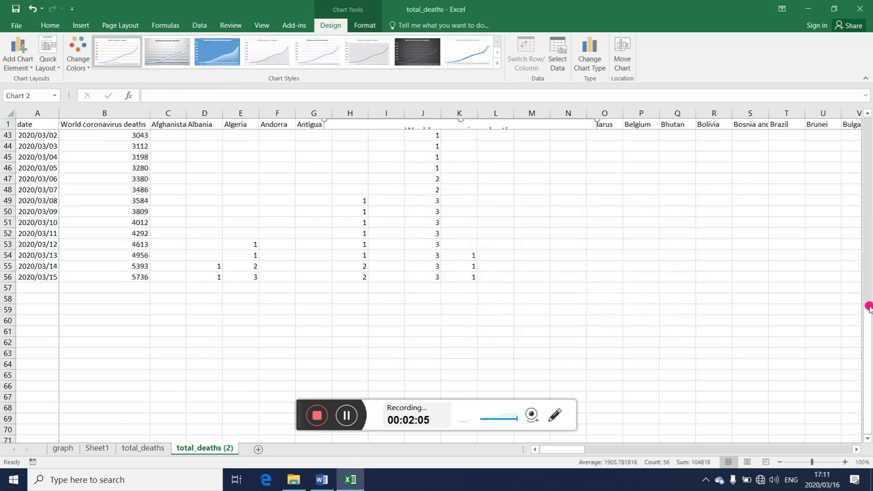
Step: Move the deaths line chart onto a new chart sheet called 'world graph'
{"action": "left_click_drag", "start_coordinate": [868, 310], "coordinate": [864, 99]}
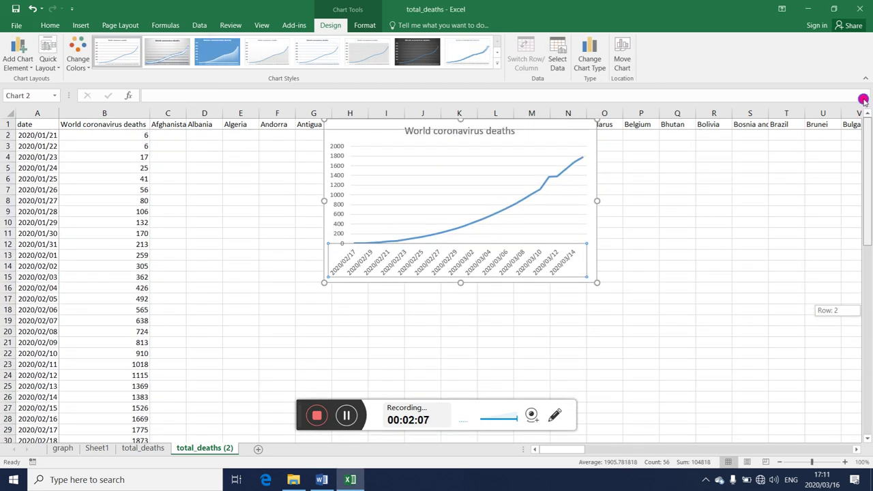
{"action": "right_click", "coordinate": [325, 157]}
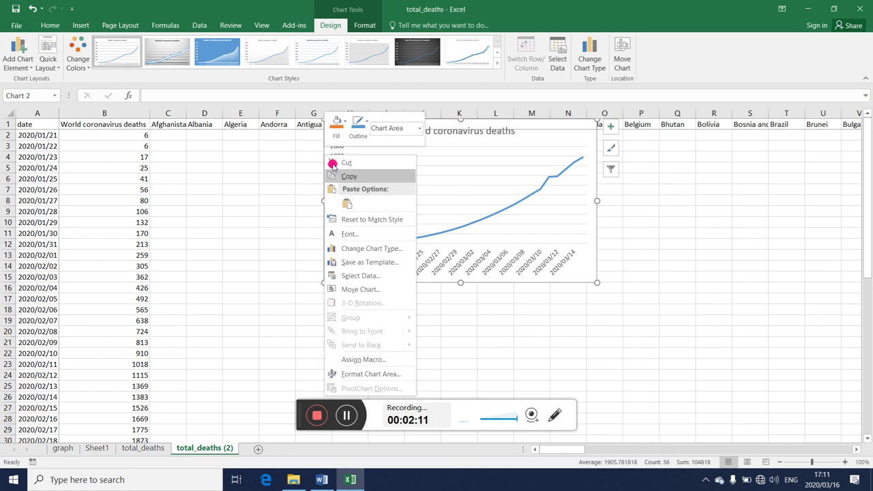
{"action": "left_click", "coordinate": [374, 290]}
{"action": "left_click", "coordinate": [299, 272]}
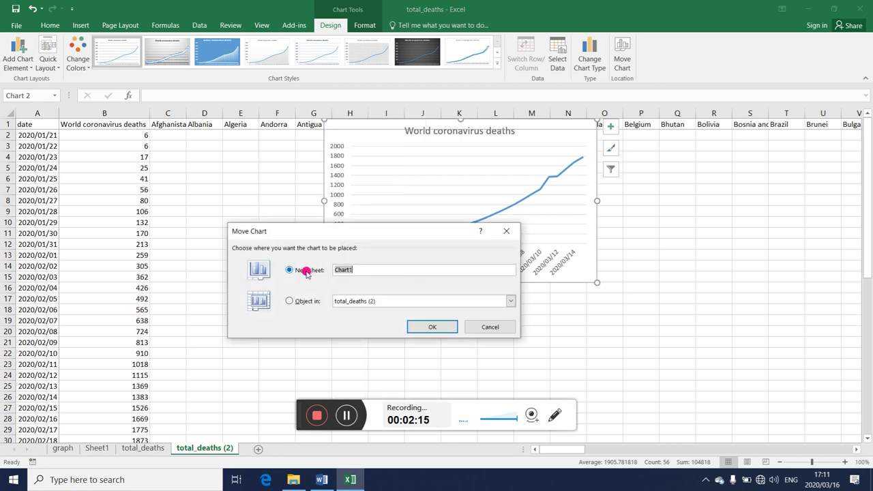
{"action": "left_click", "coordinate": [362, 267]}
{"action": "type", "text": "world graph"}
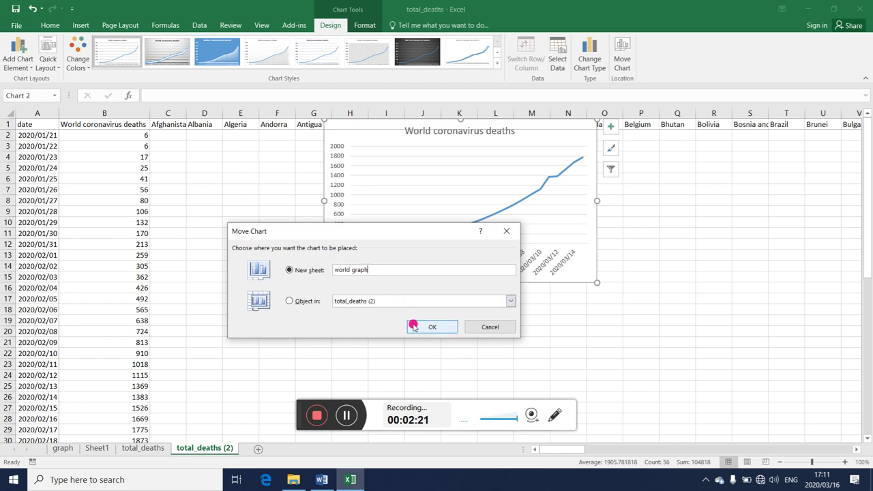
{"action": "left_click", "coordinate": [415, 327]}
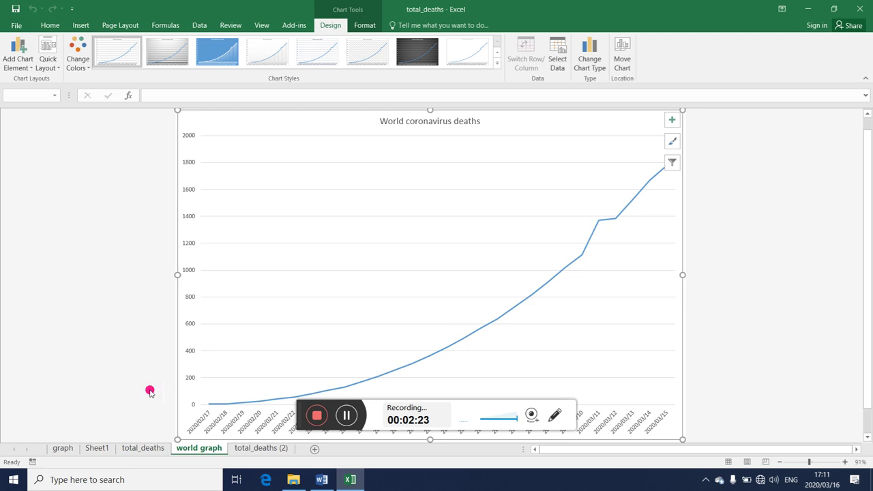
{"action": "left_click", "coordinate": [63, 447]}
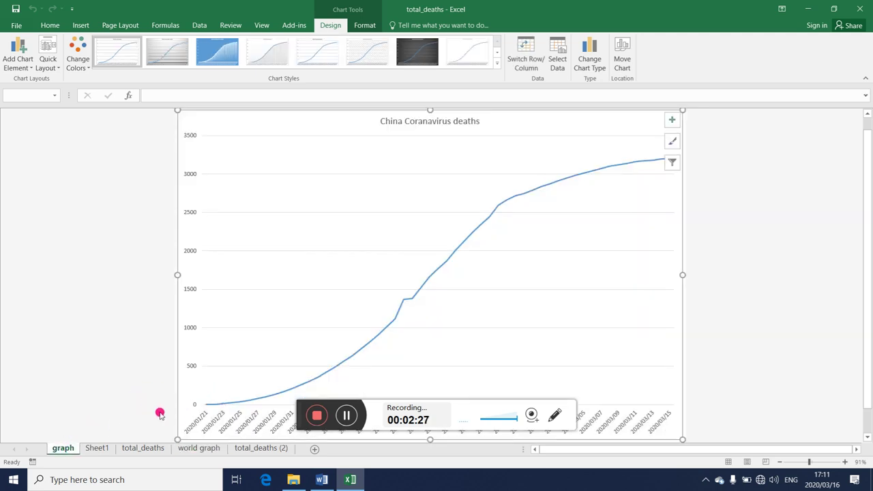
{"action": "left_click", "coordinate": [195, 450]}
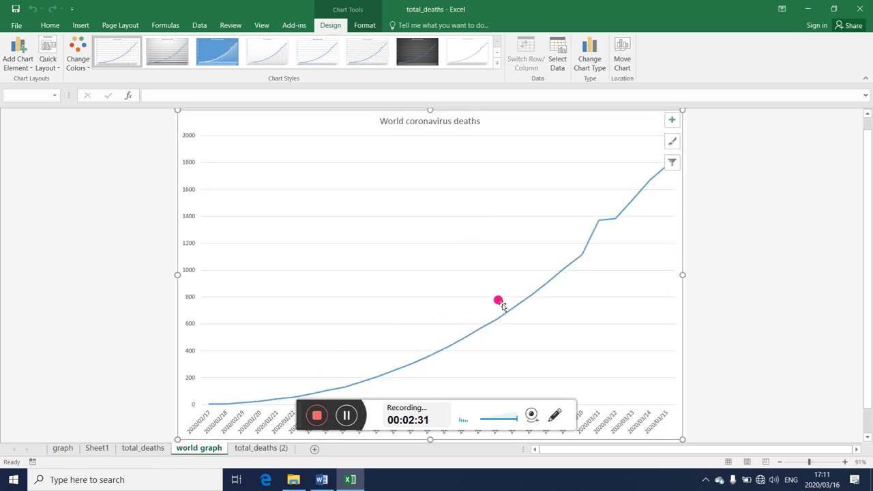
{"action": "left_click", "coordinate": [62, 449]}
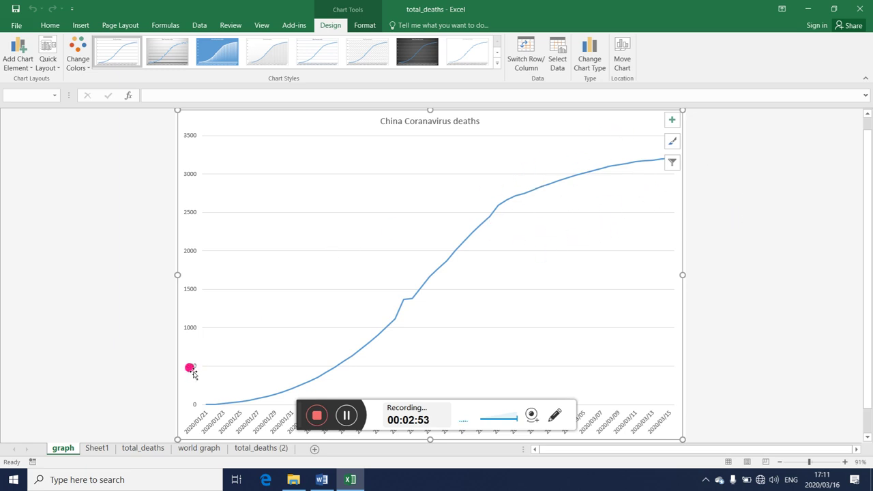
{"action": "left_click", "coordinate": [197, 448]}
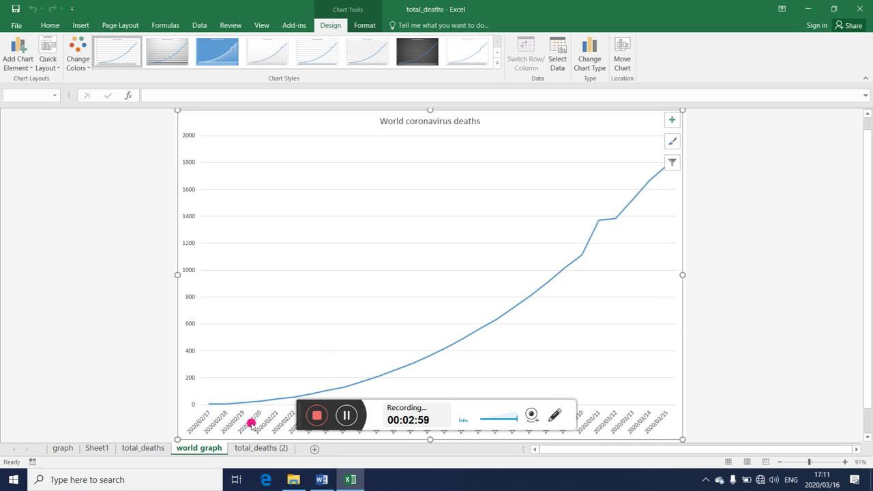
Step: On the total_deaths (2) sheet, insert three blank columns before Afghanistan
{"action": "left_click", "coordinate": [255, 449]}
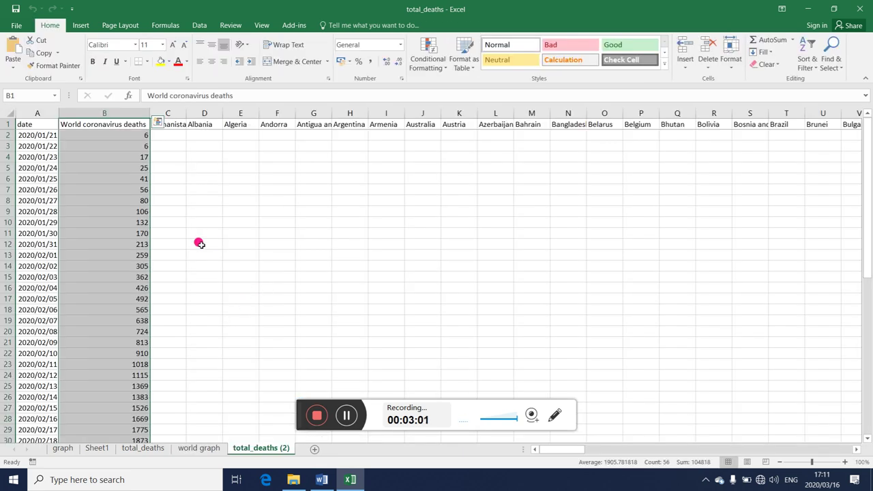
{"action": "left_click", "coordinate": [193, 187]}
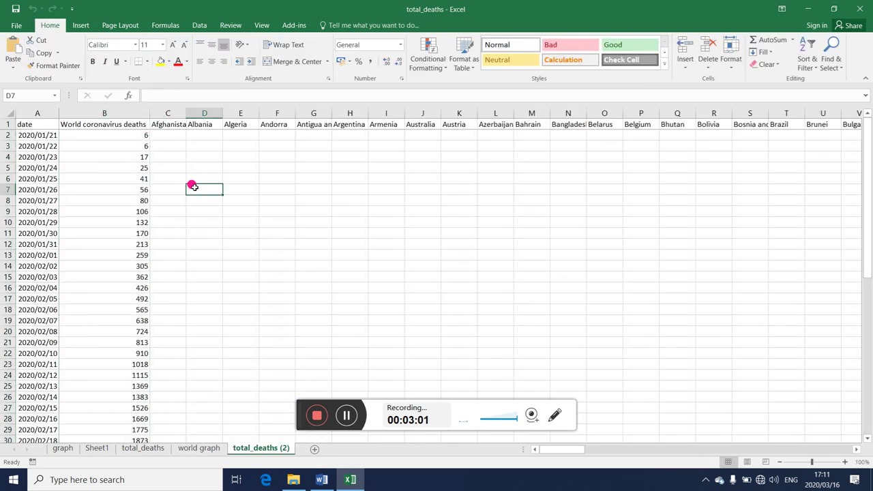
{"action": "right_click", "coordinate": [166, 113]}
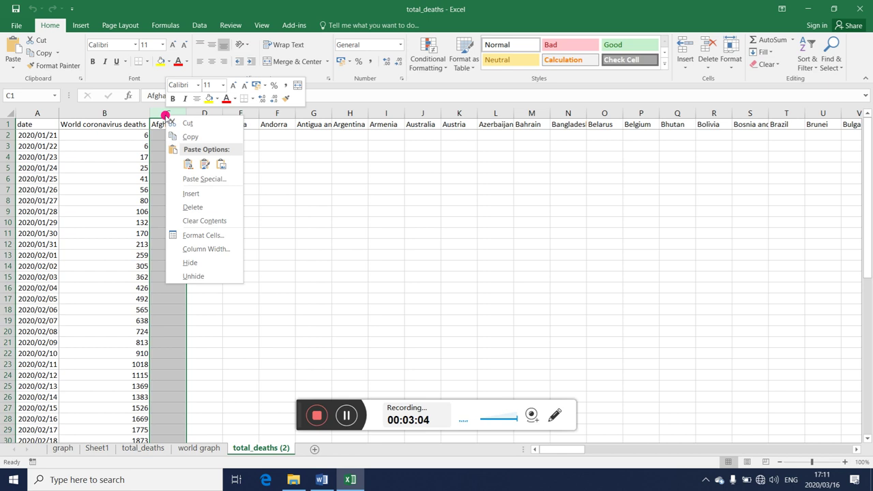
{"action": "left_click", "coordinate": [197, 195]}
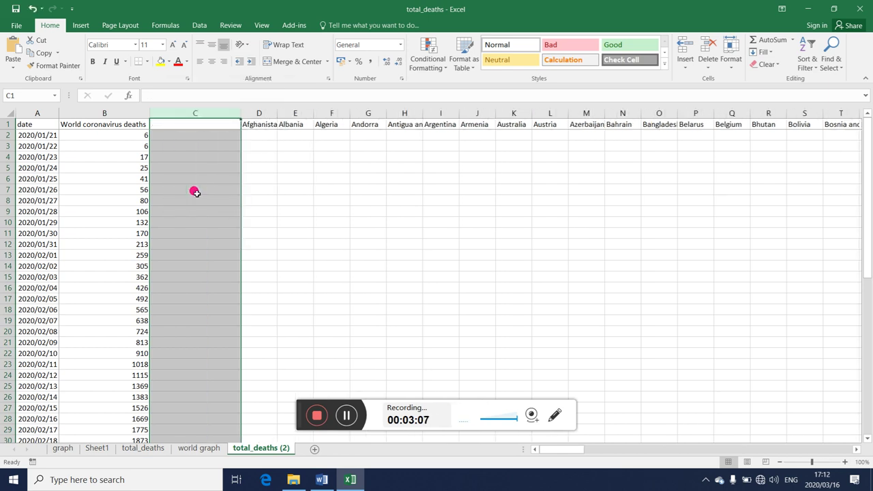
{"action": "key", "text": "F4"}
{"action": "key", "text": "F4"}
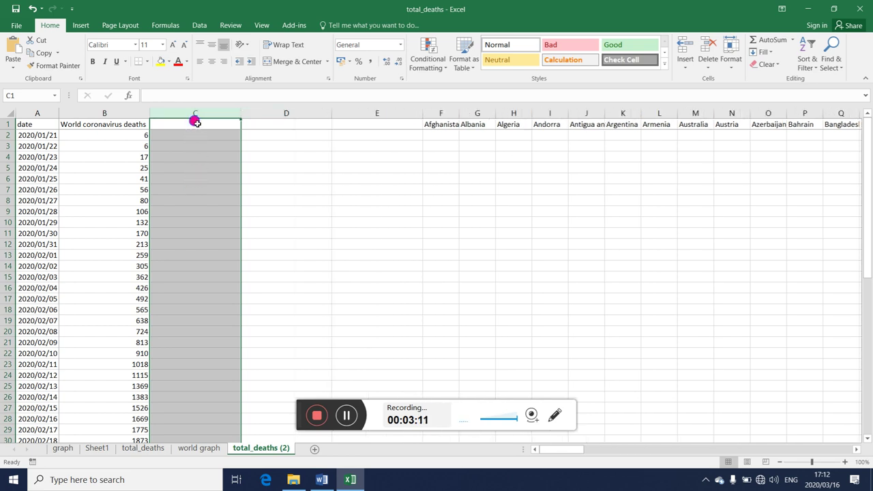
Step: Head column C 'log(WCD)' and column D 'trend'
{"action": "left_click", "coordinate": [196, 122]}
{"action": "type", "text": "log(WCD"}
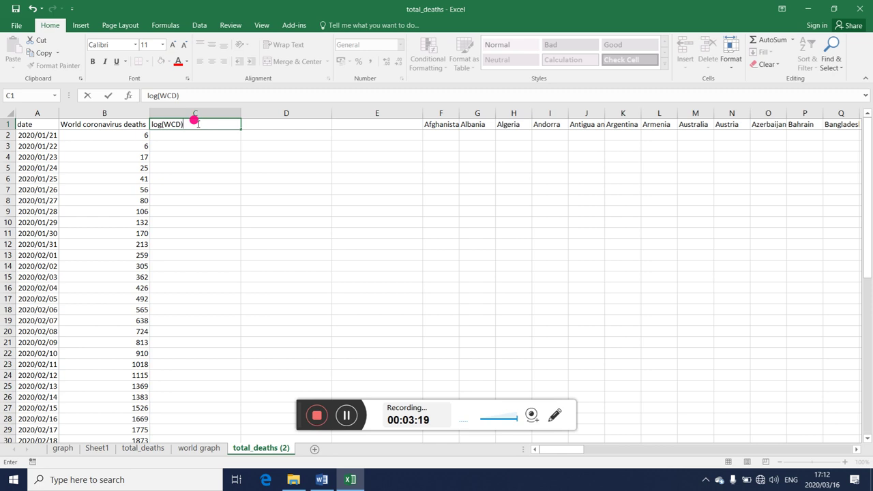
{"action": "left_click", "coordinate": [252, 123]}
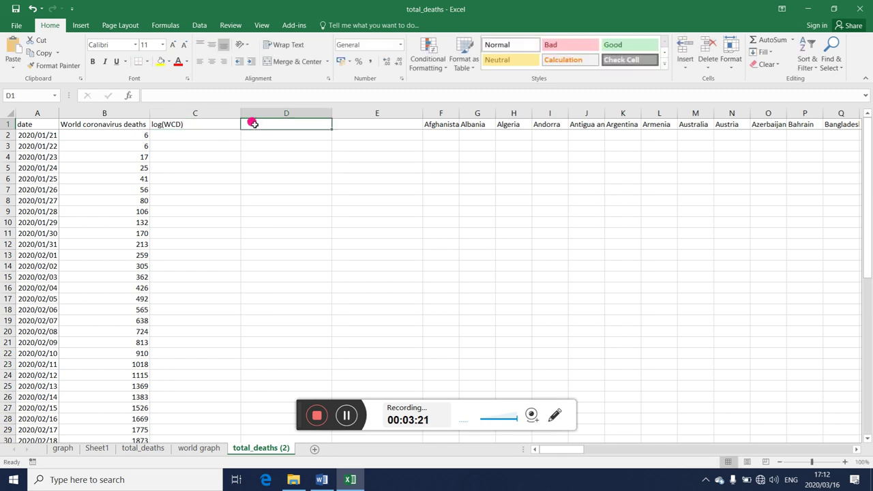
{"action": "type", "text": "trend"}
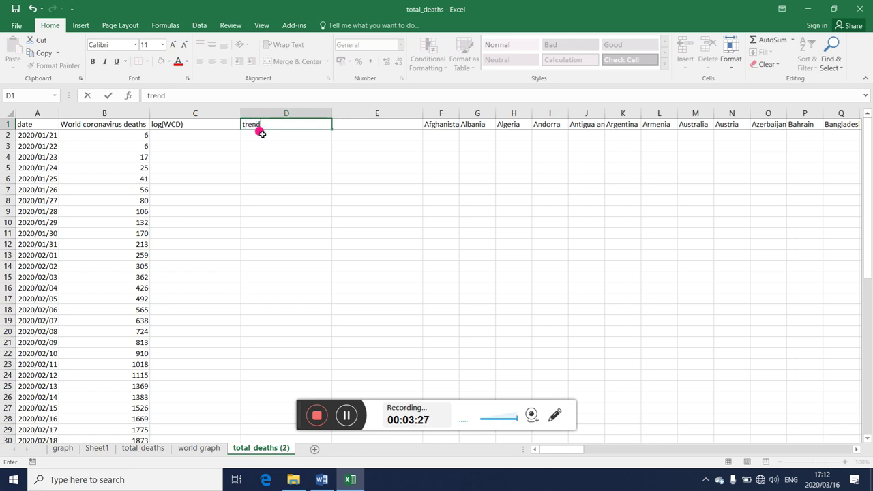
{"action": "left_click", "coordinate": [263, 134]}
Step: Enter 1 and 2 in D2:D3 and fill the trend series down all rows
{"action": "type", "text": "1"}
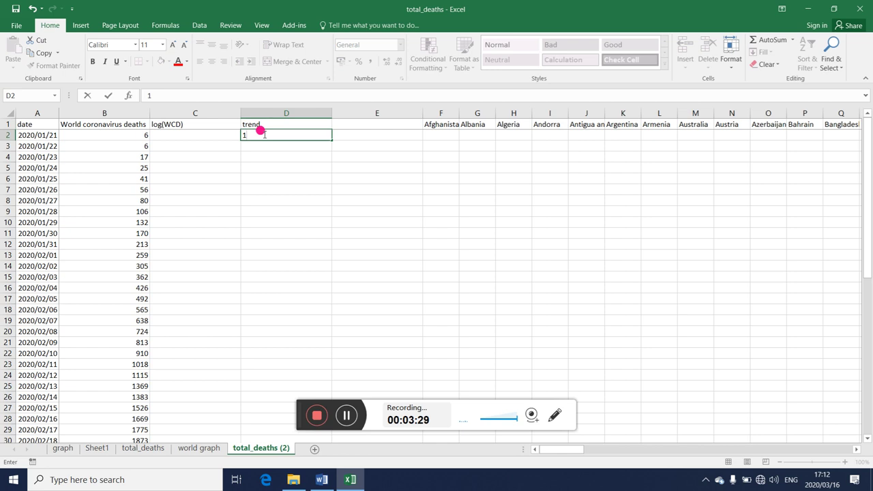
{"action": "key", "text": "Return"}
{"action": "type", "text": "2"}
{"action": "key", "text": "Return"}
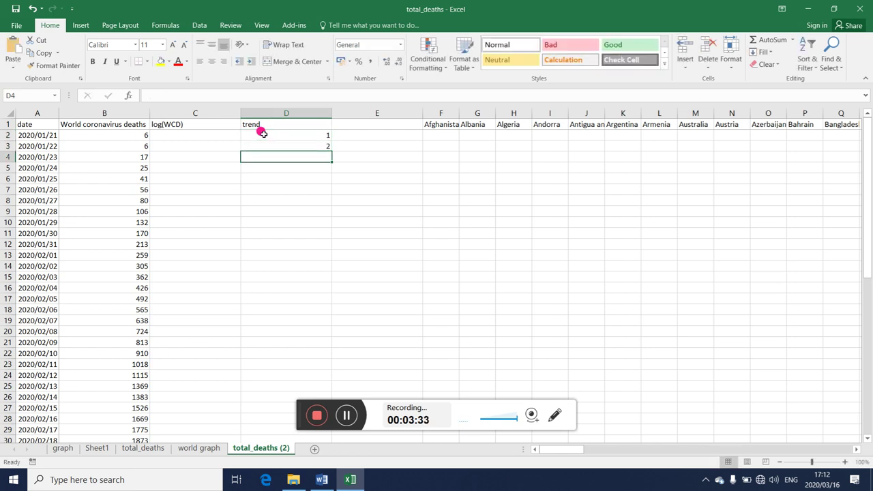
{"action": "mouse_move", "coordinate": [270, 135]}
{"action": "left_mouse_down"}
{"action": "mouse_move", "coordinate": [274, 151]}
{"action": "mouse_move", "coordinate": [320, 148]}
{"action": "left_mouse_up"}
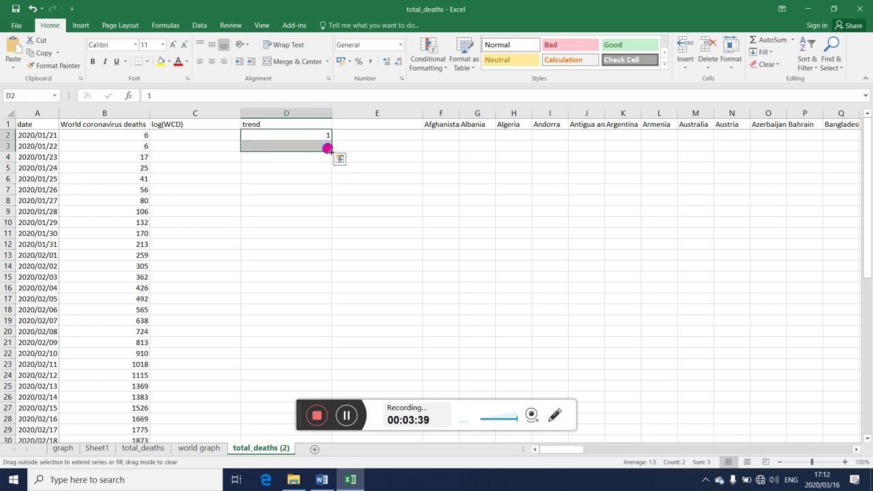
{"action": "double_click", "coordinate": [328, 147]}
Step: Enter =LN(B2) in C2 and copy it down the log(WCD) column
{"action": "left_click", "coordinate": [201, 134]}
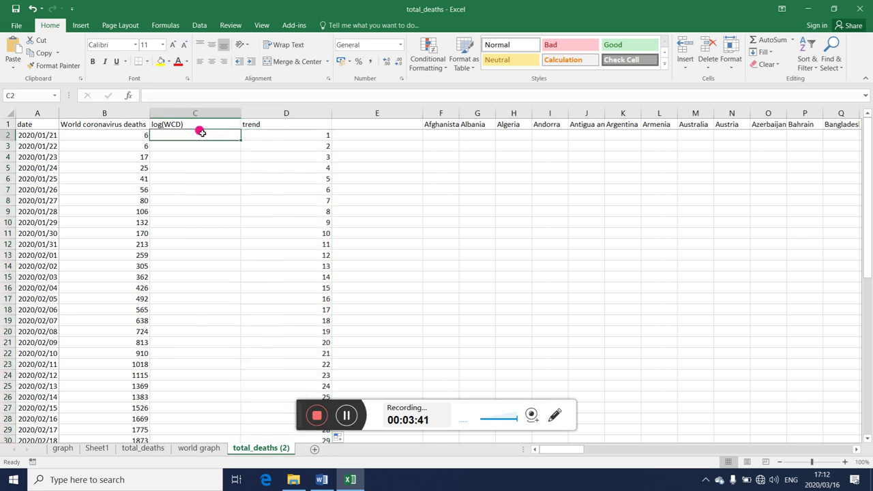
{"action": "type", "text": "=ln"}
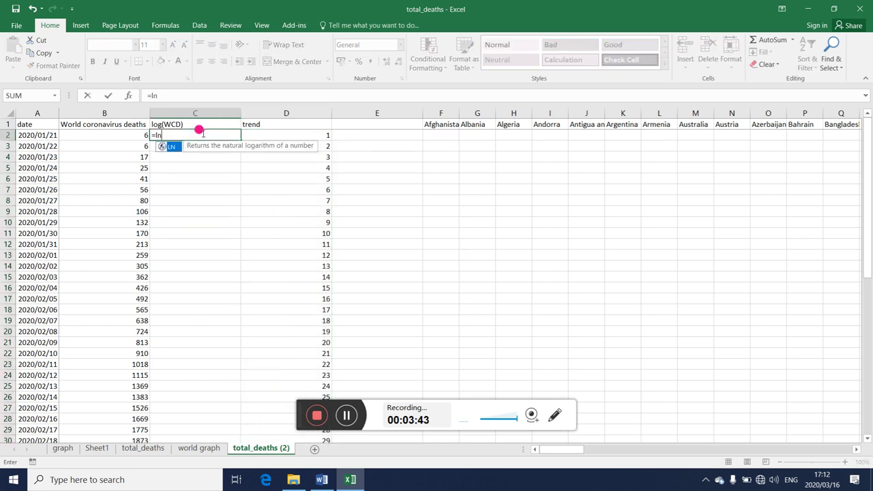
{"action": "double_click", "coordinate": [171, 146]}
{"action": "left_click", "coordinate": [143, 135]}
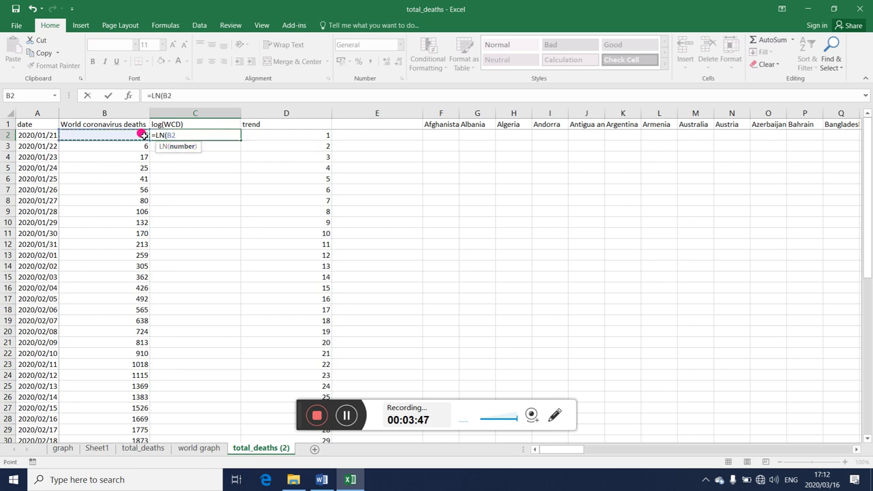
{"action": "key", "text": "Return"}
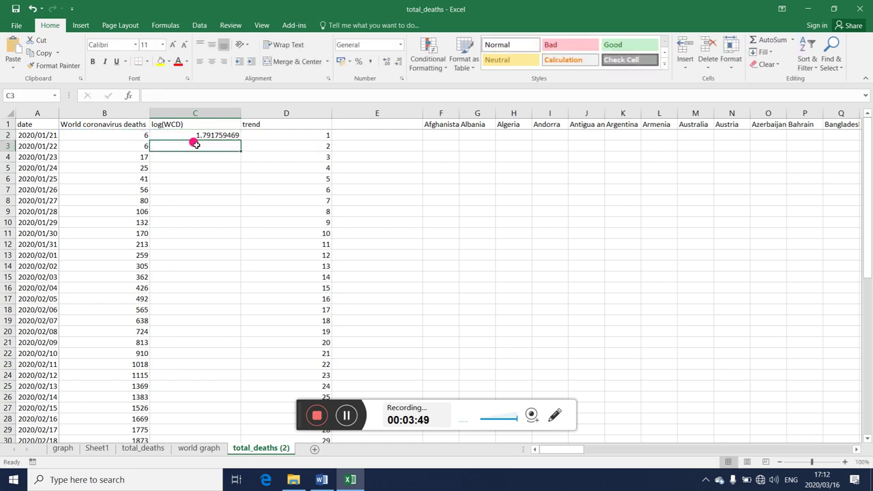
{"action": "left_click", "coordinate": [199, 136]}
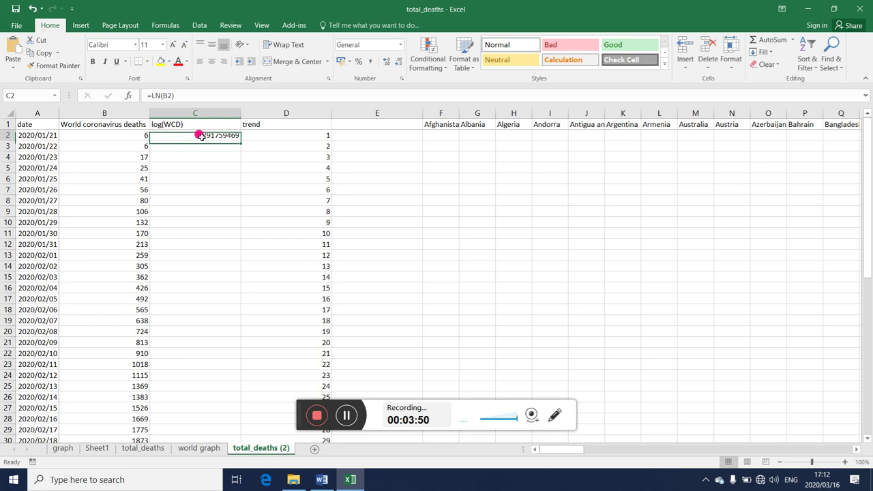
{"action": "double_click", "coordinate": [240, 137]}
{"action": "left_click", "coordinate": [286, 212]}
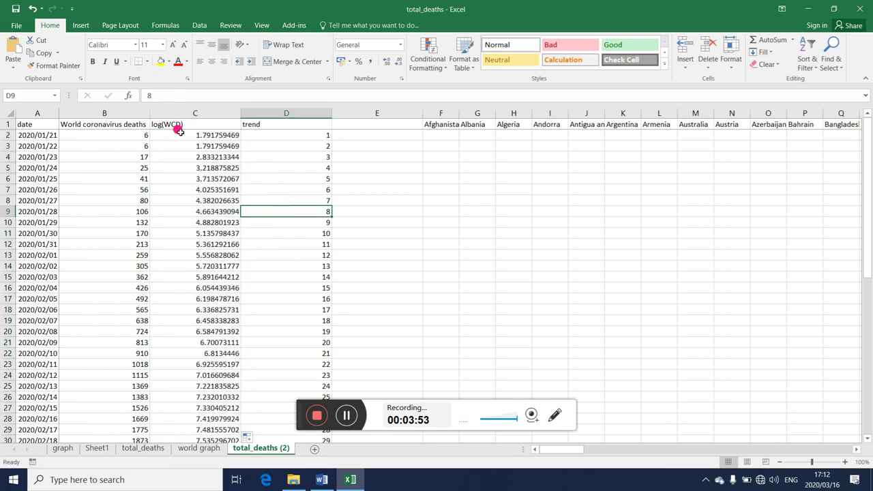
Step: Select the log(WCD) column C1:C56 including its heading
{"action": "left_click_drag", "start_coordinate": [182, 126], "coordinate": [209, 484]}
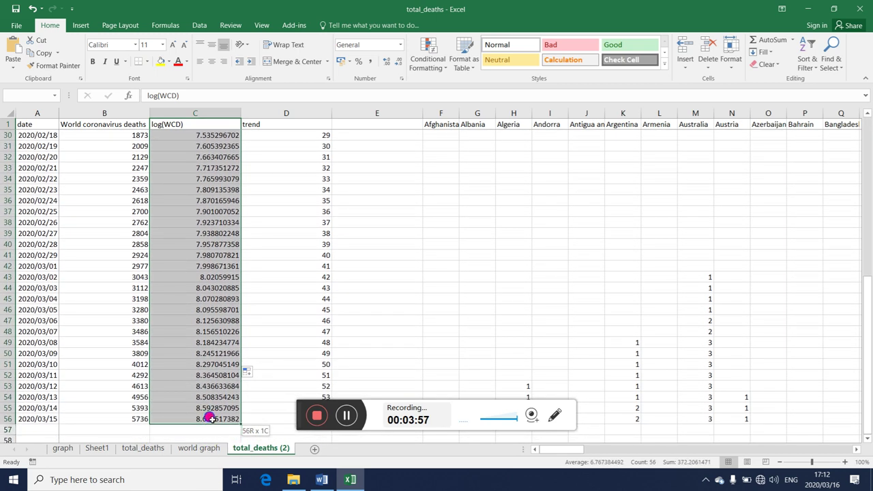
{"action": "left_click_drag", "start_coordinate": [209, 485], "coordinate": [212, 419]}
{"action": "left_click", "coordinate": [82, 25]}
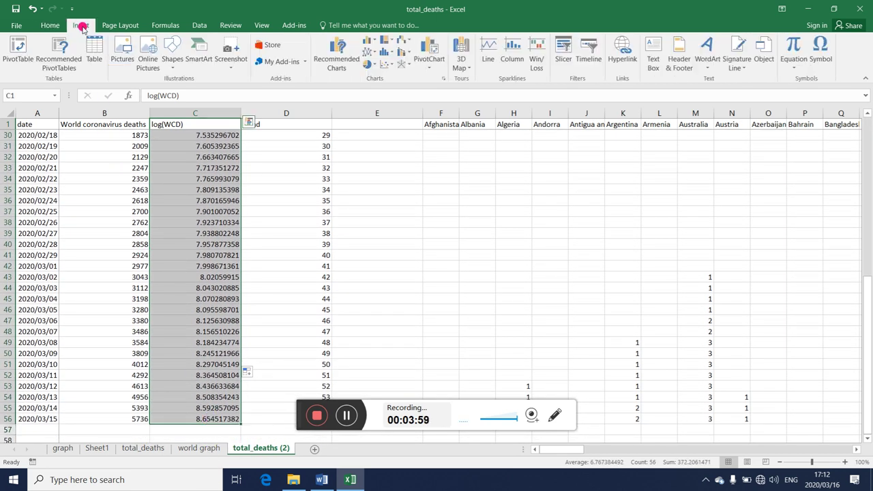
{"action": "left_click", "coordinate": [369, 52]}
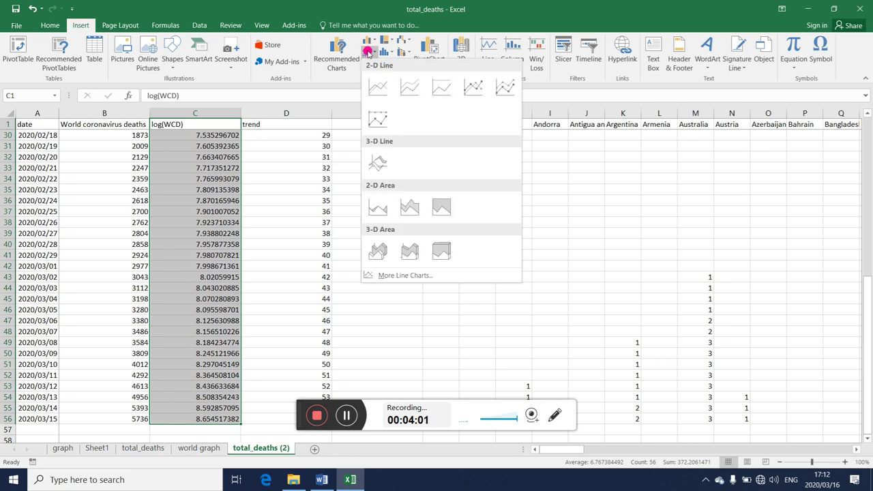
{"action": "left_click", "coordinate": [383, 84]}
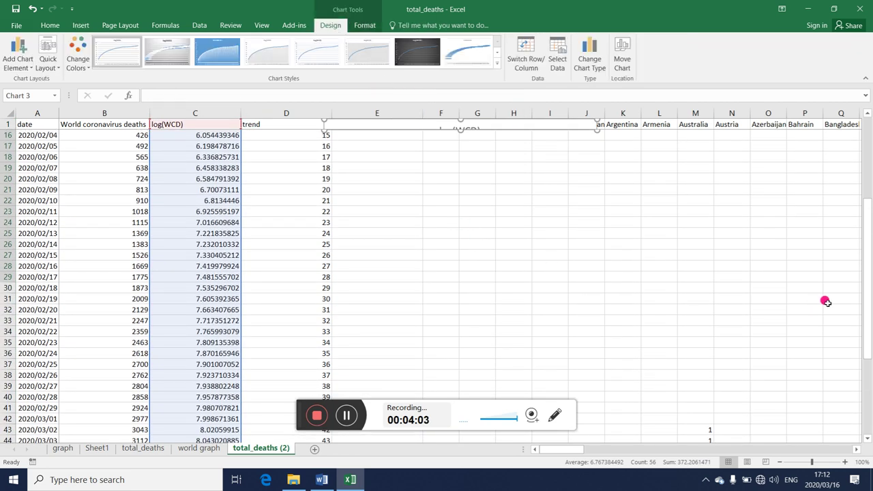
{"action": "left_click_drag", "start_coordinate": [865, 341], "coordinate": [858, 260]}
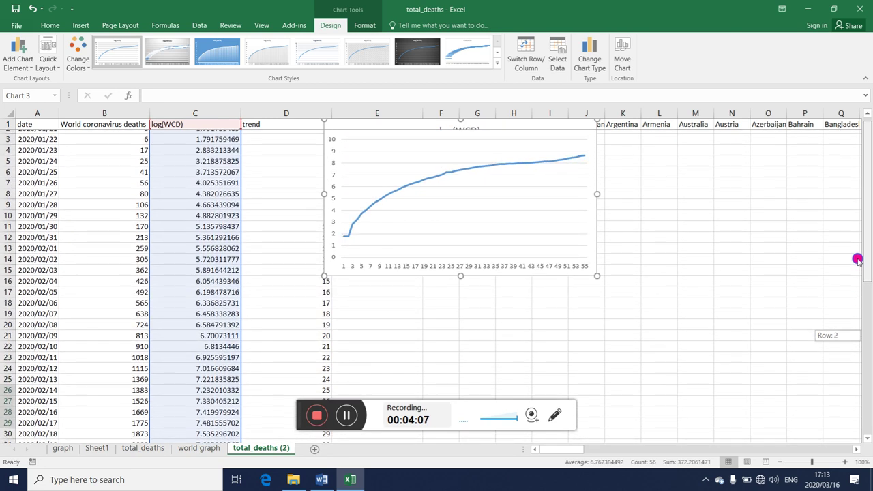
{"action": "left_click_drag", "start_coordinate": [857, 260], "coordinate": [855, 256]}
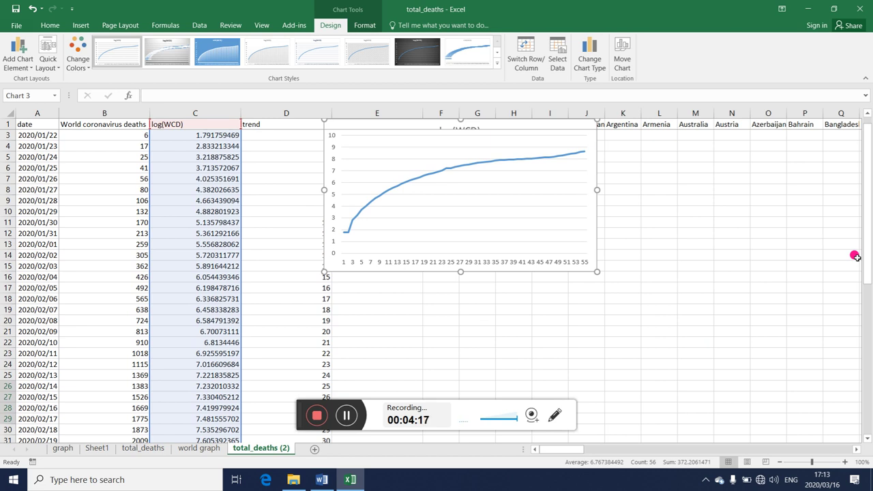
{"action": "right_click", "coordinate": [595, 267]}
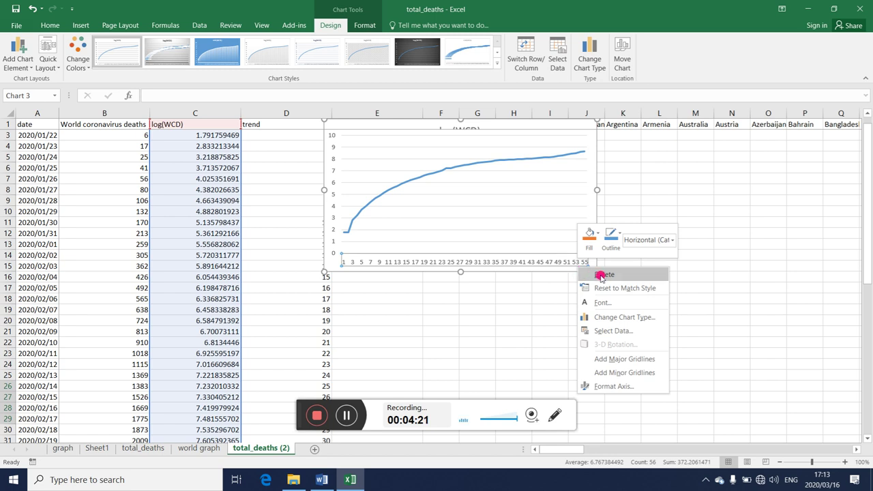
{"action": "left_click", "coordinate": [602, 273]}
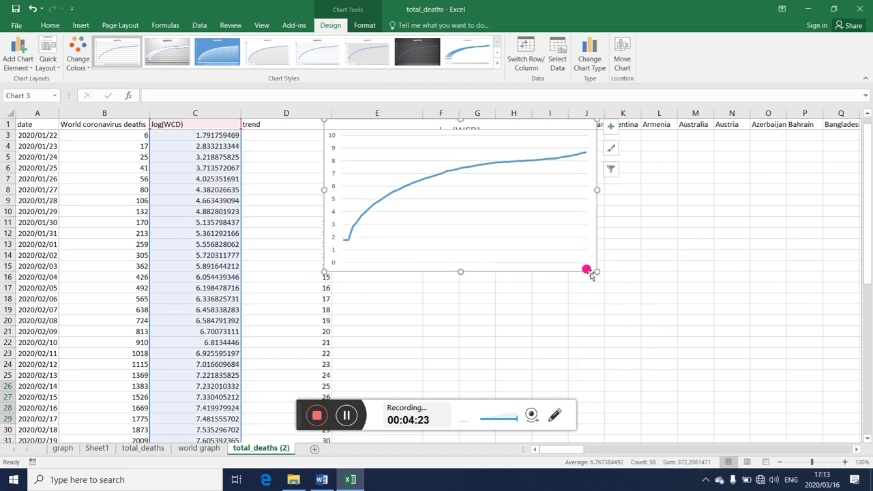
{"action": "right_click", "coordinate": [593, 272]}
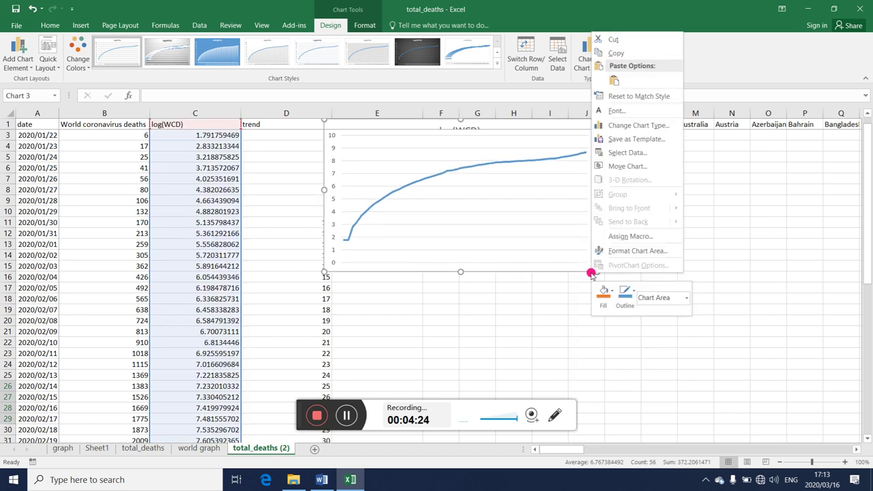
{"action": "left_click", "coordinate": [617, 39]}
{"action": "key", "text": "Delete"}
Step: Write 'lnWCD =' in F5 and 'b0 + b1Trend + error' in G5
{"action": "left_click", "coordinate": [461, 220]}
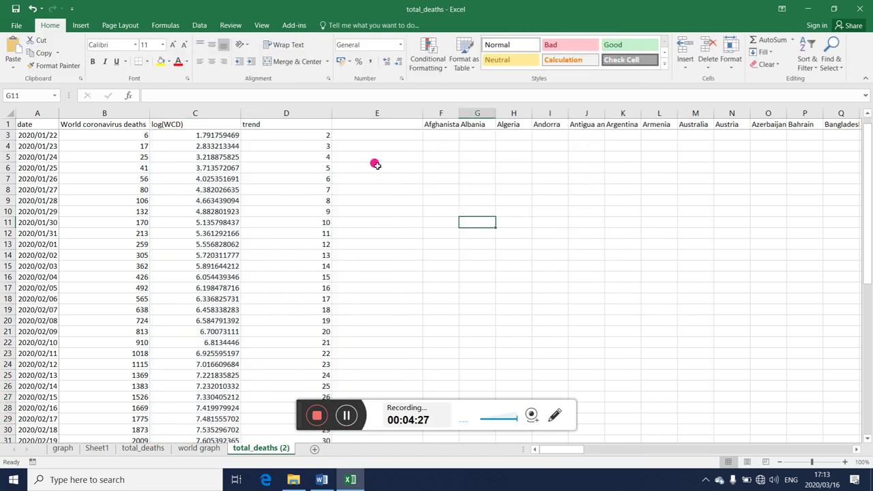
{"action": "left_click", "coordinate": [180, 123]}
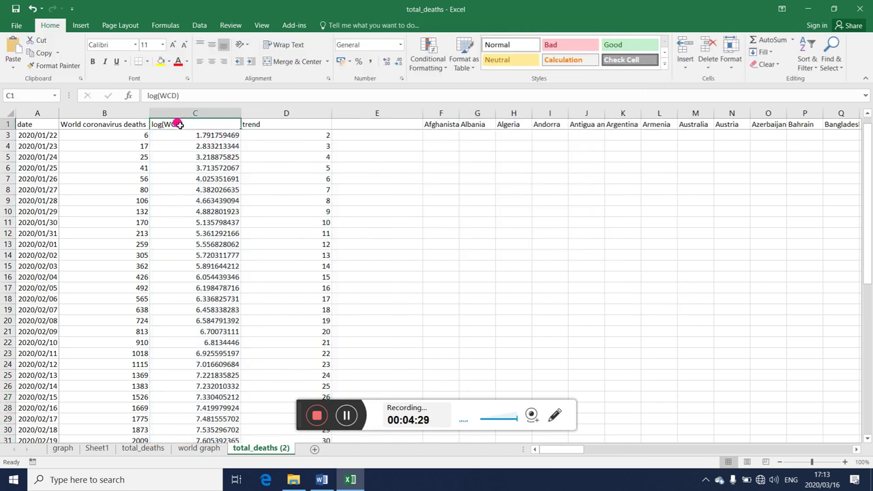
{"action": "left_click", "coordinate": [273, 122]}
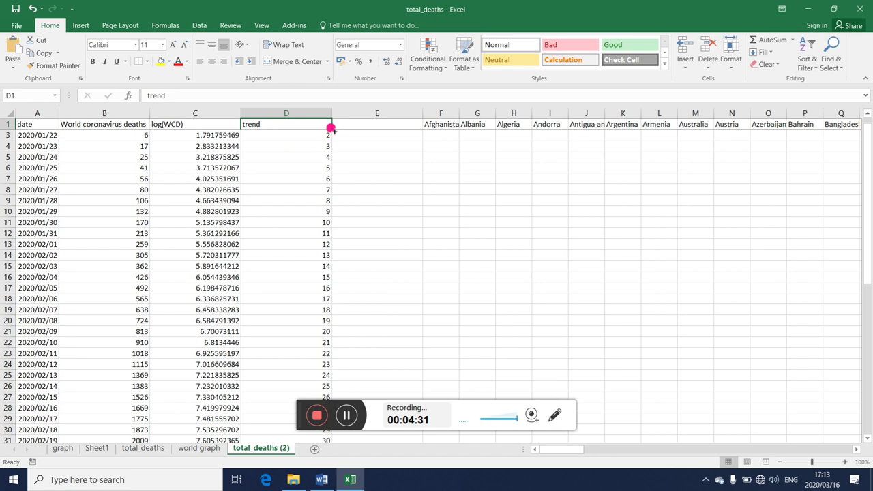
{"action": "left_click", "coordinate": [441, 155]}
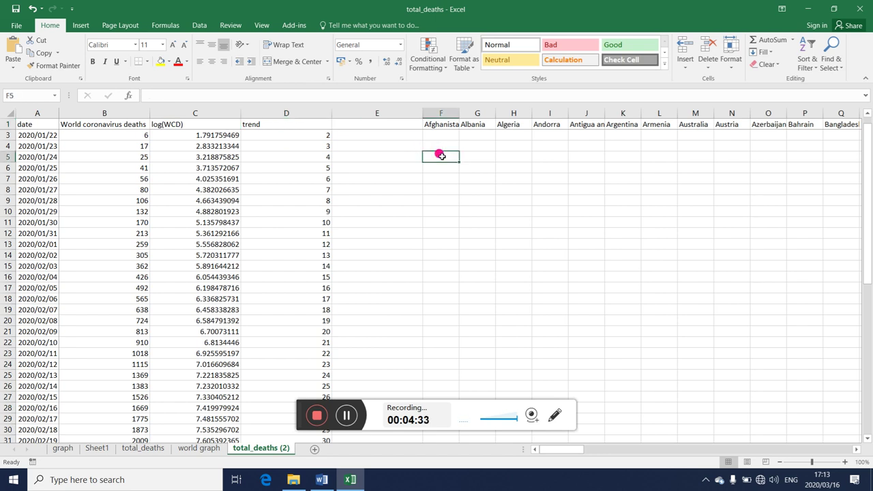
{"action": "type", "text": "In"}
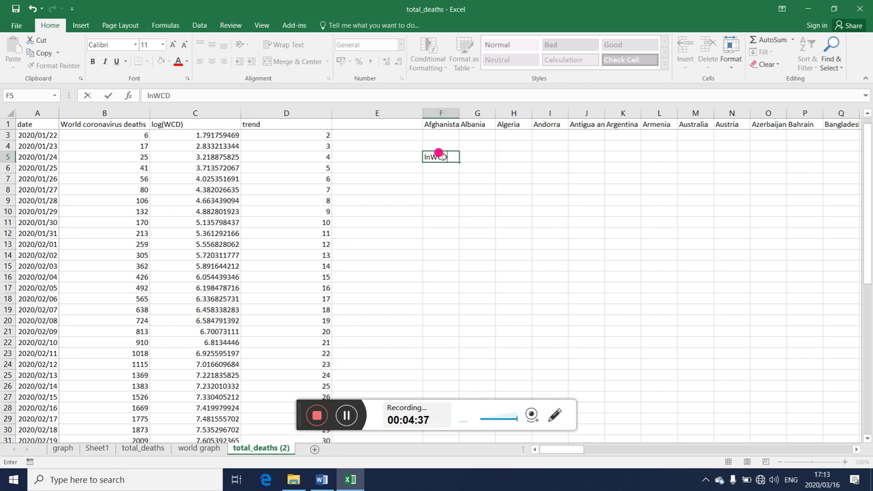
{"action": "type", "text": "="}
{"action": "left_click", "coordinate": [476, 156]}
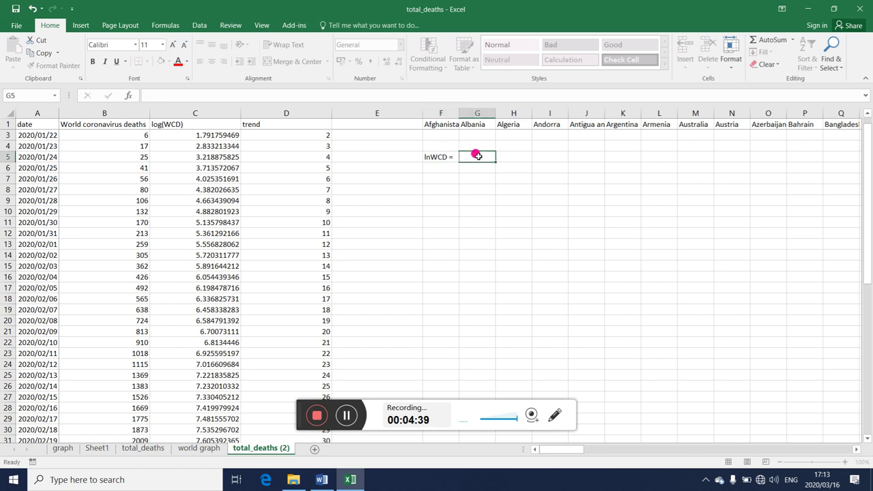
{"action": "type", "text": "b0 + b1Trend + error"}
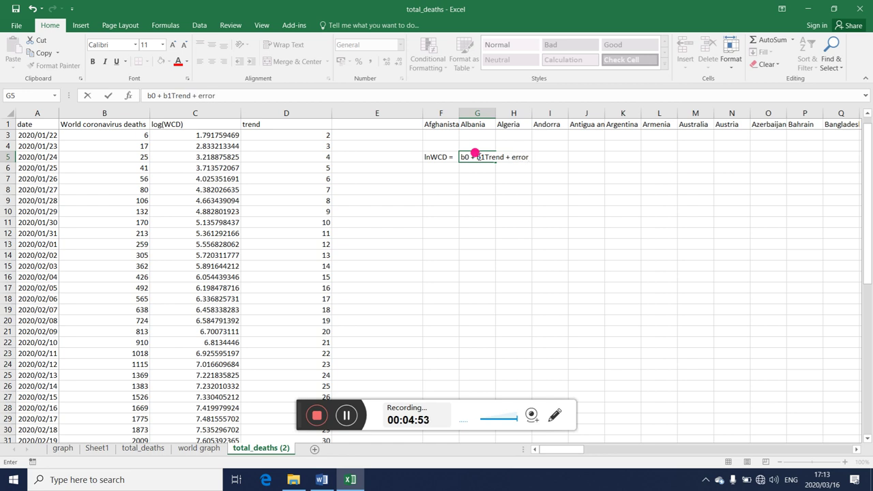
{"action": "left_click", "coordinate": [481, 186]}
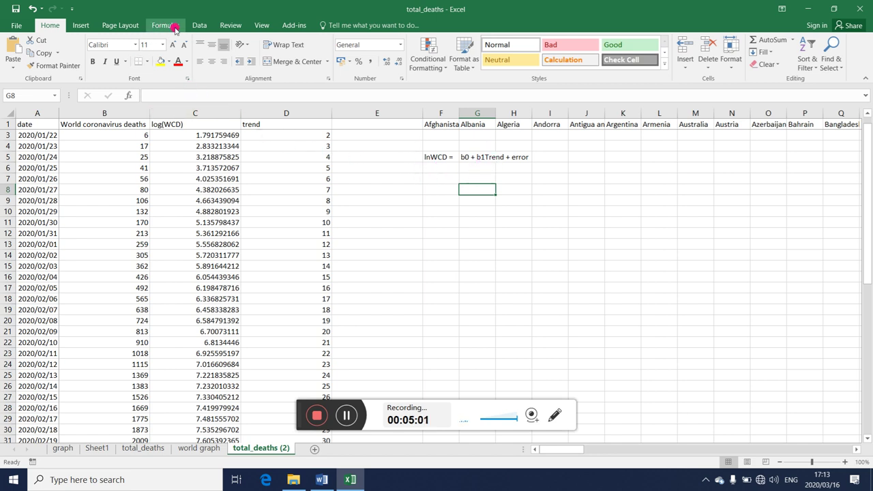
Step: Start a Data Analysis Regression with Input Y Range C1:C56 (log(WCD))
{"action": "left_click", "coordinate": [199, 26]}
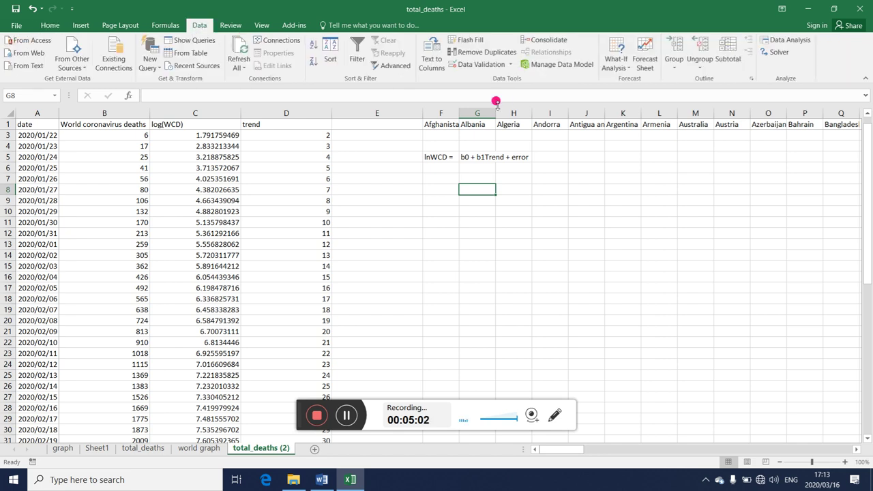
{"action": "left_click", "coordinate": [779, 40]}
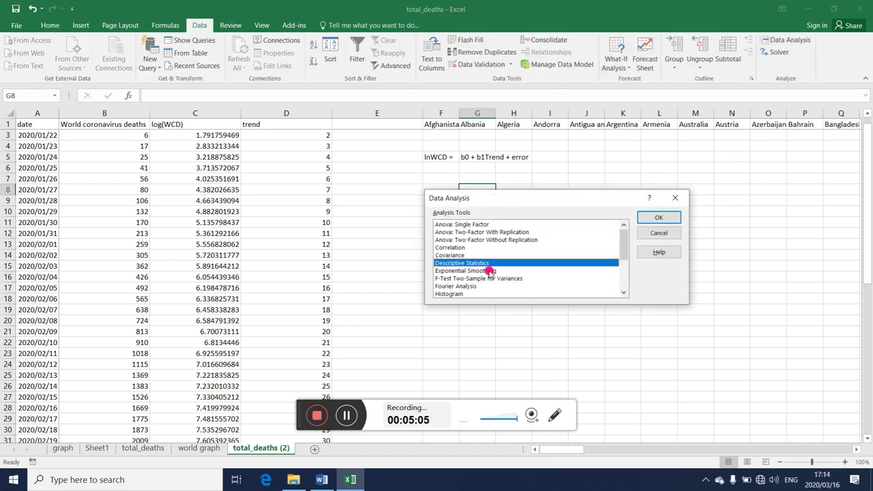
{"action": "left_click", "coordinate": [624, 279]}
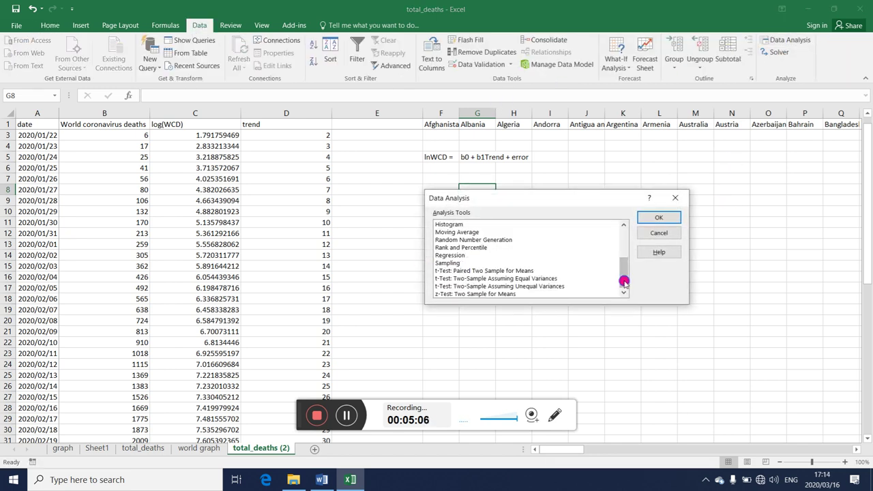
{"action": "left_click", "coordinate": [461, 256]}
{"action": "left_click", "coordinate": [643, 217]}
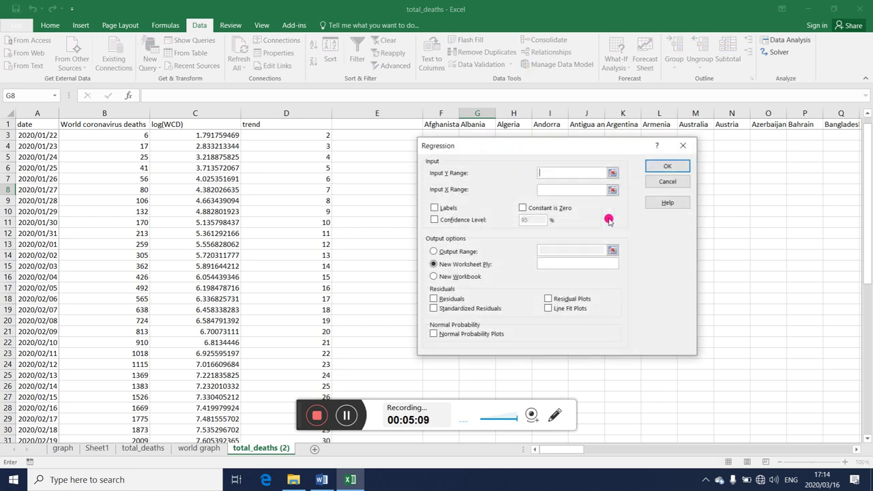
{"action": "left_click", "coordinate": [612, 173]}
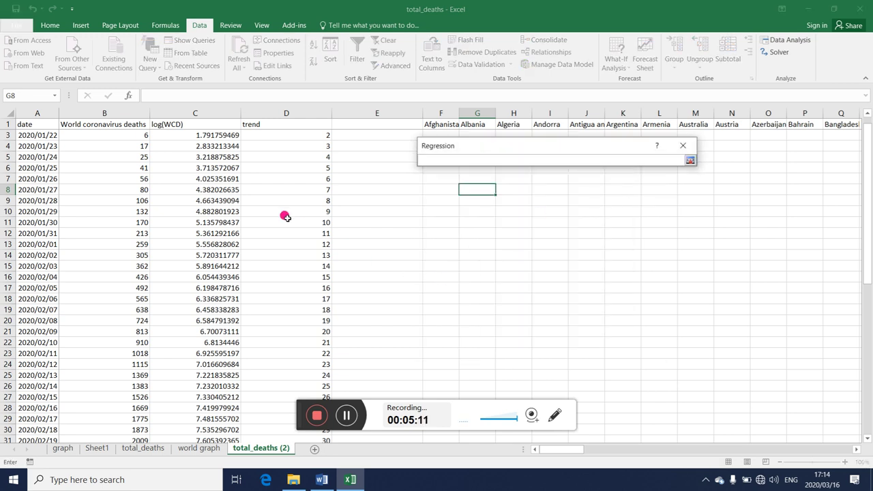
{"action": "left_click_drag", "start_coordinate": [194, 124], "coordinate": [194, 487]}
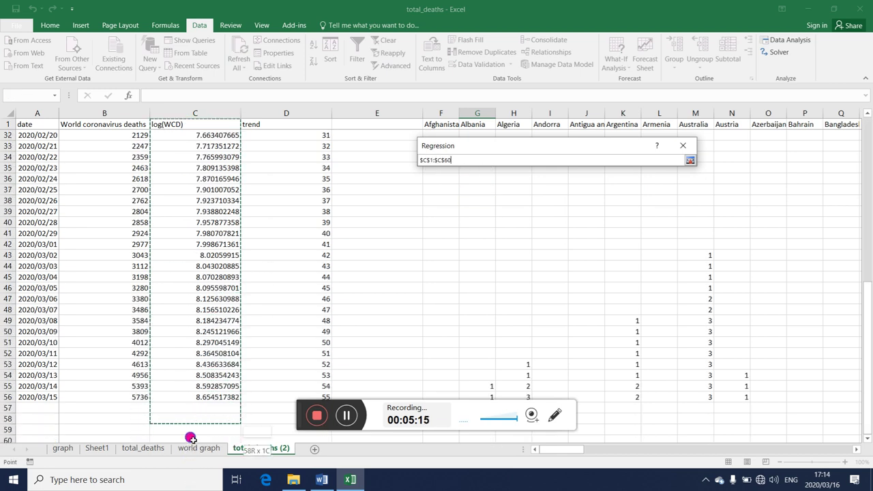
{"action": "left_click_drag", "start_coordinate": [194, 487], "coordinate": [198, 398]}
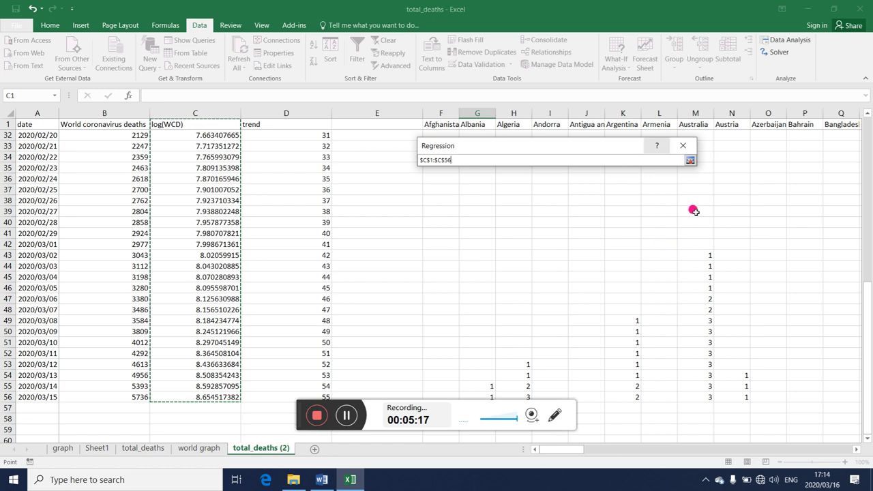
{"action": "left_click", "coordinate": [692, 162]}
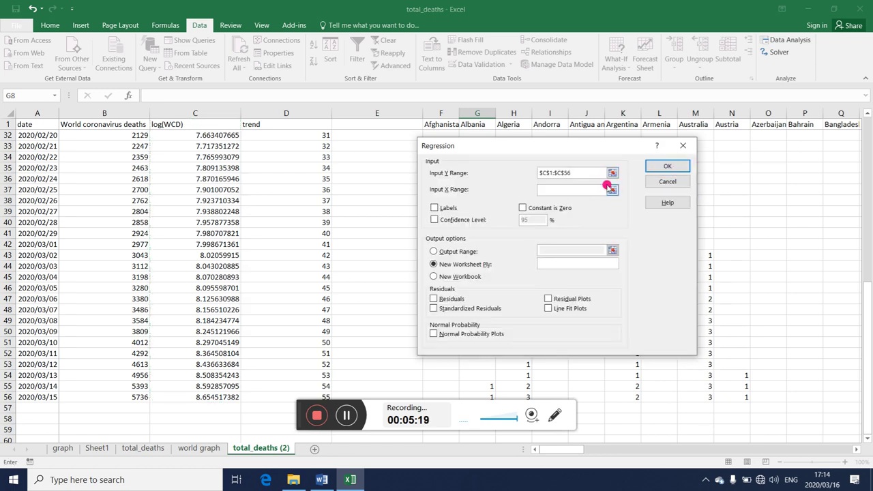
Step: Set Input X Range D1:D56 (trend), tick Labels, and run to a new sheet
{"action": "left_click", "coordinate": [613, 192]}
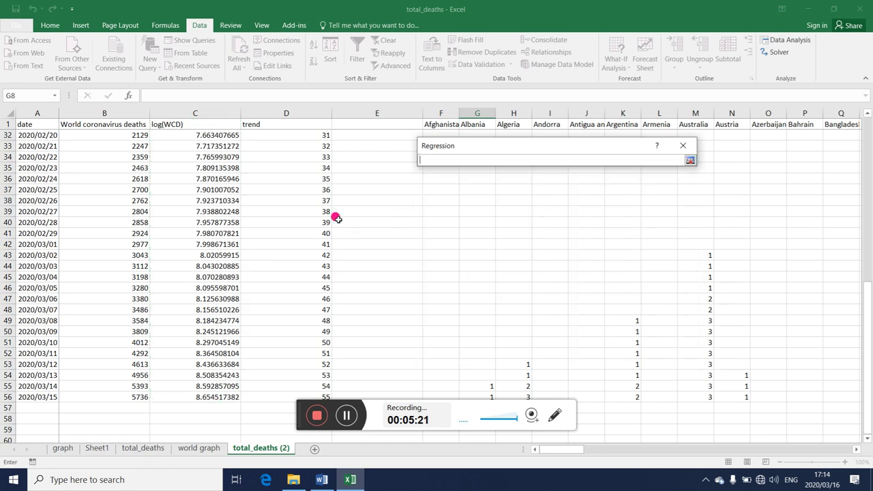
{"action": "mouse_move", "coordinate": [318, 397]}
{"action": "left_mouse_down"}
{"action": "mouse_move", "coordinate": [294, 157]}
{"action": "mouse_move", "coordinate": [301, 124]}
{"action": "left_mouse_up"}
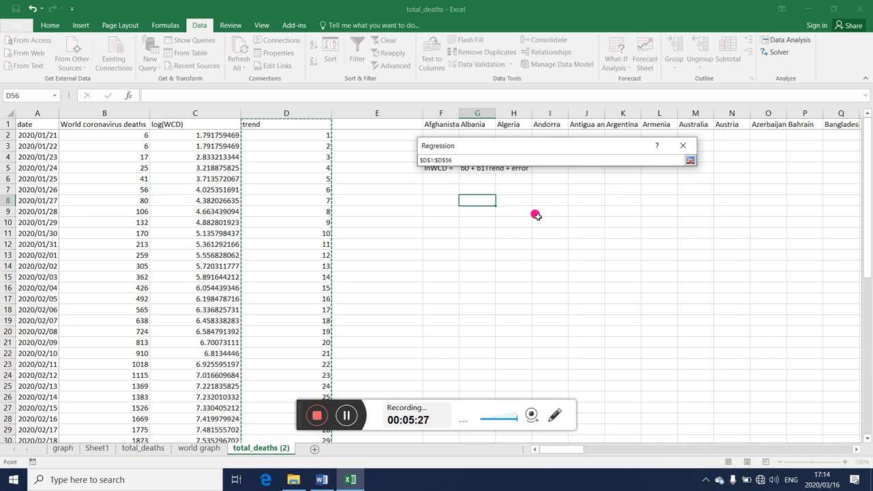
{"action": "left_click", "coordinate": [690, 160]}
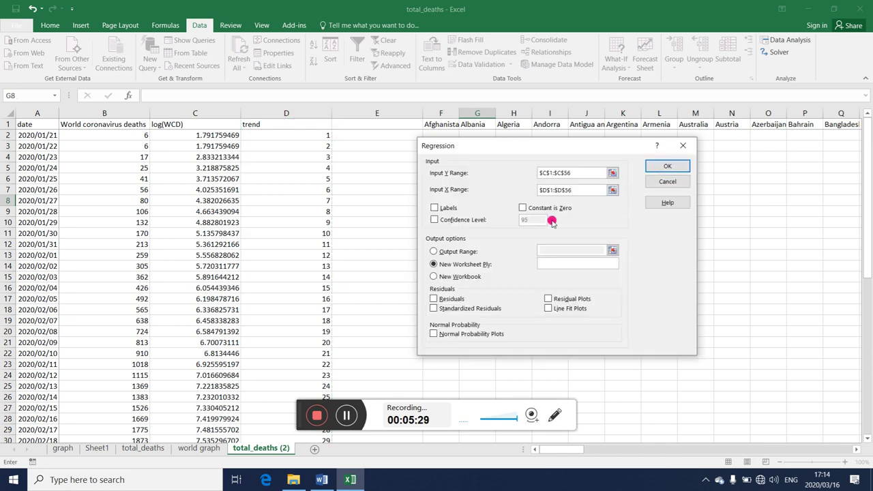
{"action": "left_click", "coordinate": [436, 208]}
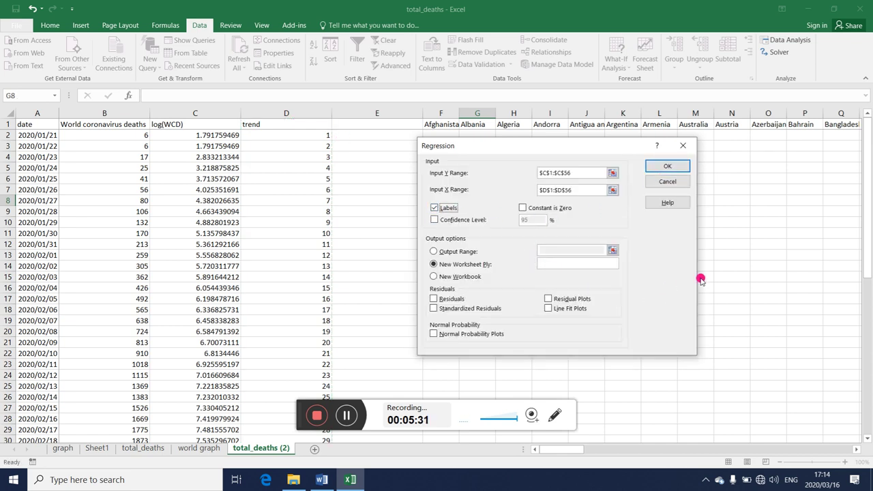
{"action": "left_click", "coordinate": [652, 165]}
{"action": "left_click", "coordinate": [199, 335]}
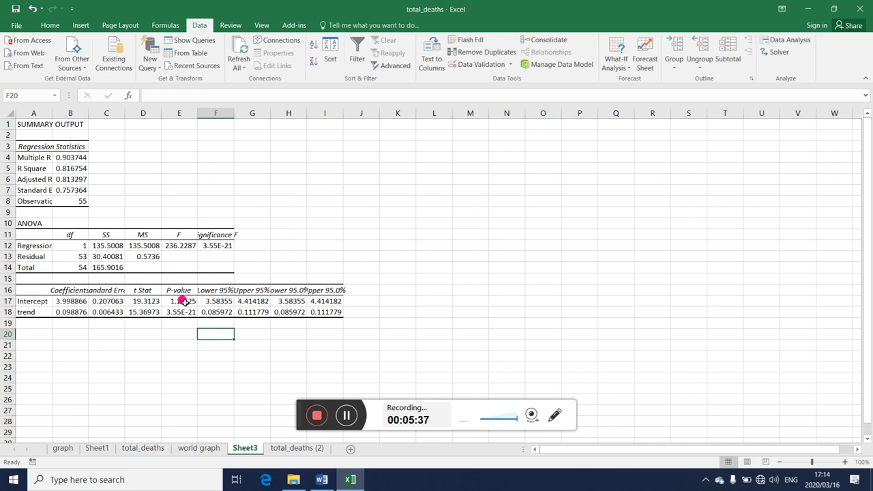
Step: Remove borders from the confidence-interval columns F15:J19 and delete their contents
{"action": "left_click_drag", "start_coordinate": [214, 275], "coordinate": [341, 317]}
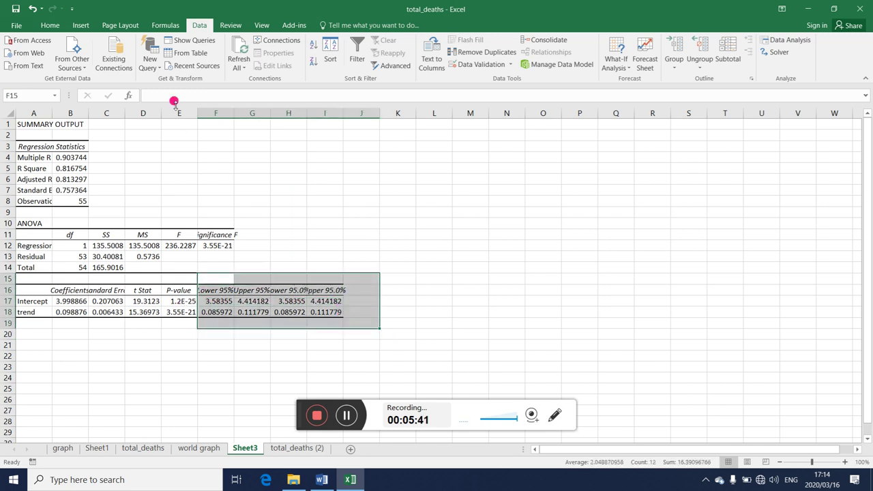
{"action": "left_click", "coordinate": [53, 26]}
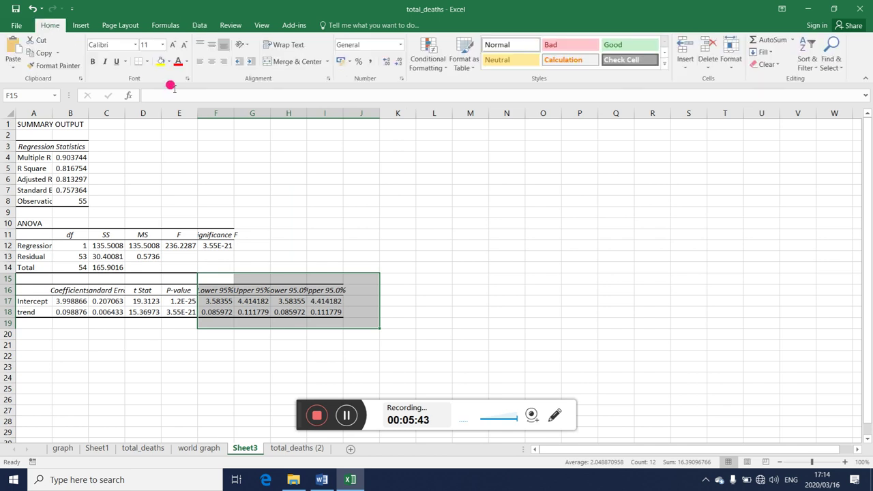
{"action": "left_click", "coordinate": [147, 61]}
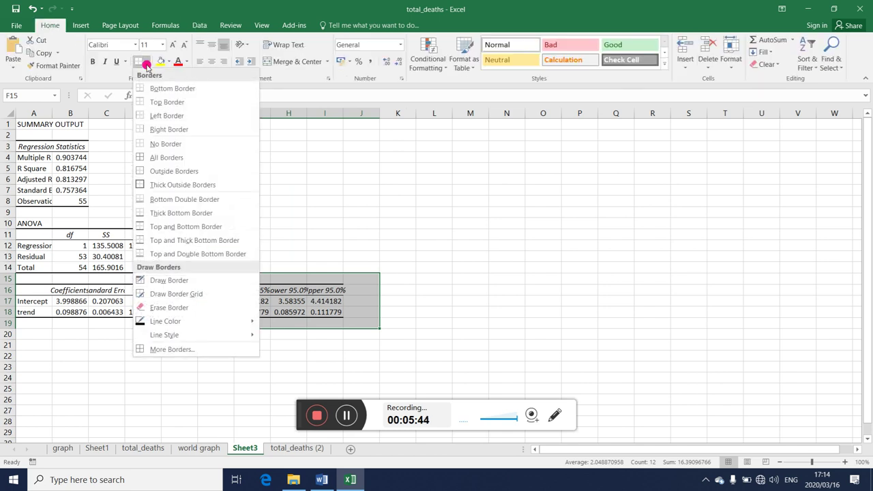
{"action": "left_click", "coordinate": [168, 144]}
{"action": "key", "text": "Delete"}
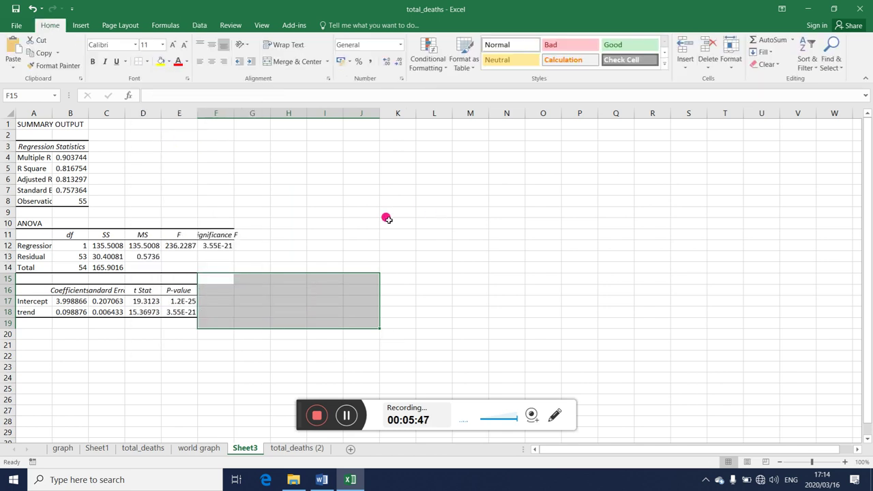
{"action": "left_click", "coordinate": [349, 220]}
Step: Format ANOVA figures C12:F14 and coefficients B17:E18 in Comma Style with three decimals
{"action": "left_click_drag", "start_coordinate": [109, 245], "coordinate": [212, 266]}
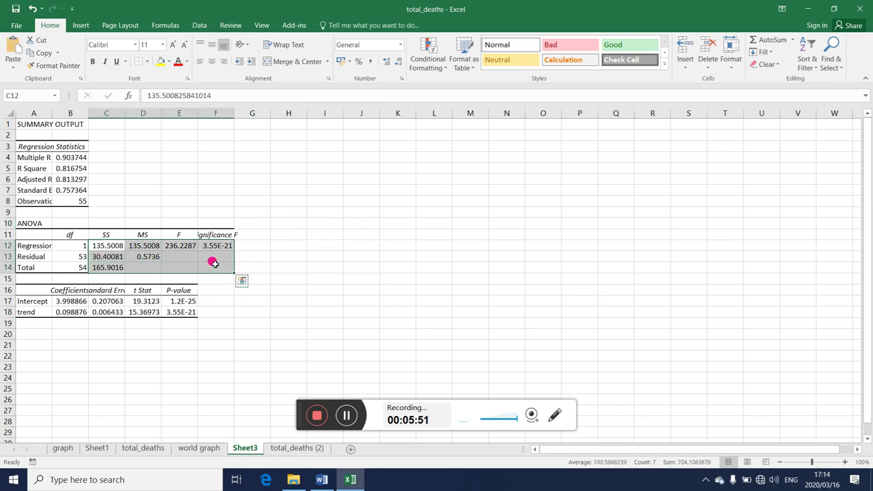
{"action": "left_click", "coordinate": [369, 61]}
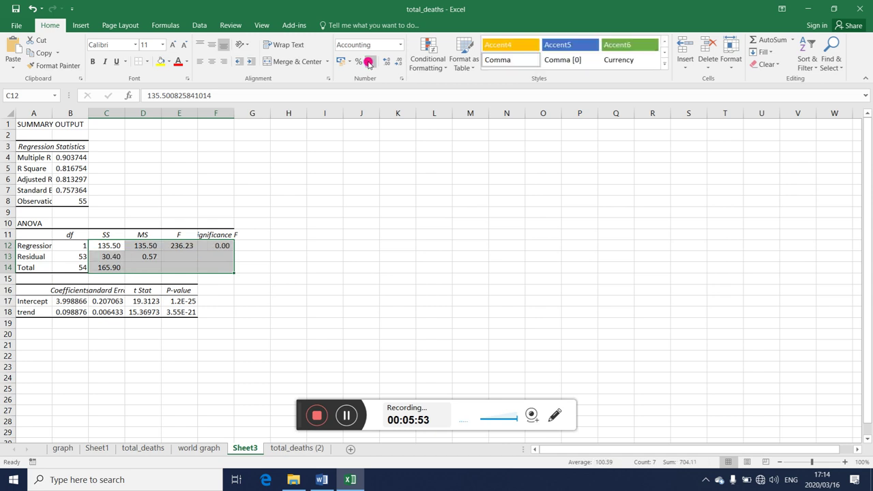
{"action": "left_click", "coordinate": [386, 62]}
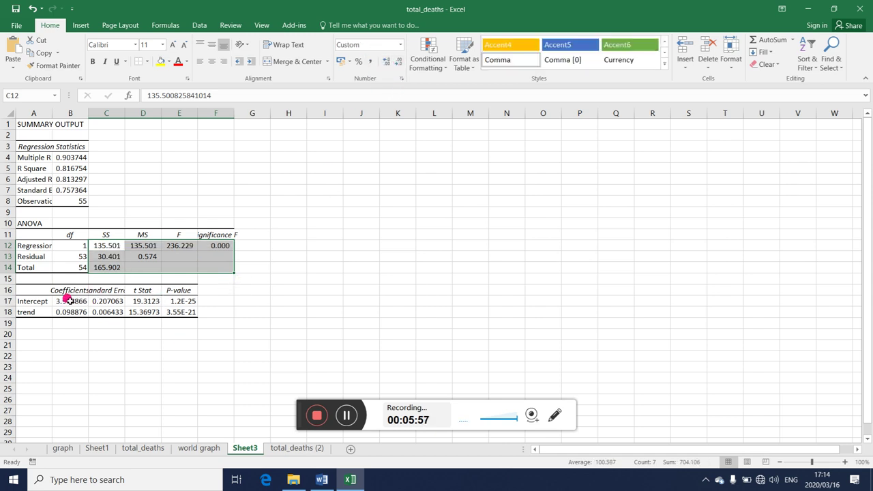
{"action": "left_click_drag", "start_coordinate": [67, 301], "coordinate": [159, 314]}
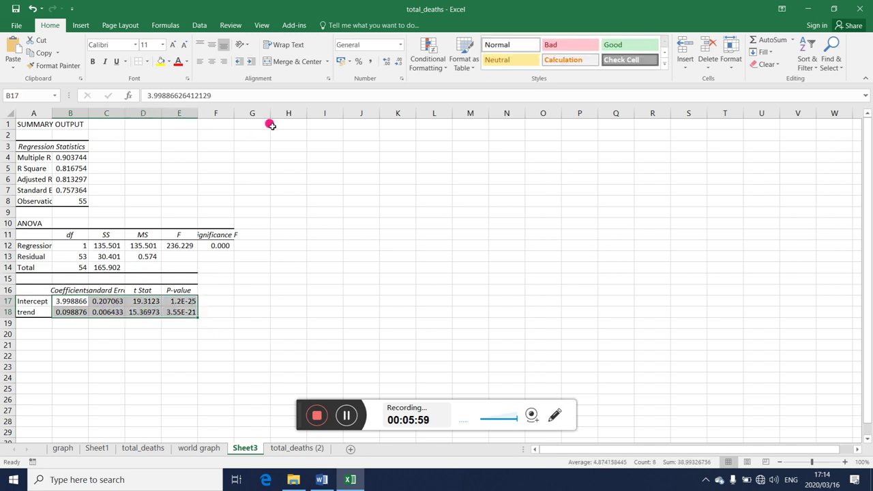
{"action": "left_click", "coordinate": [384, 62]}
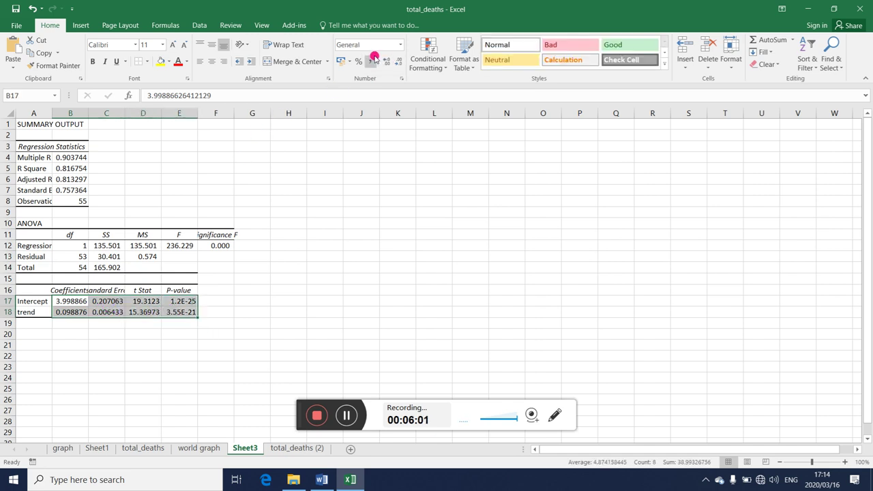
{"action": "left_click", "coordinate": [370, 62]}
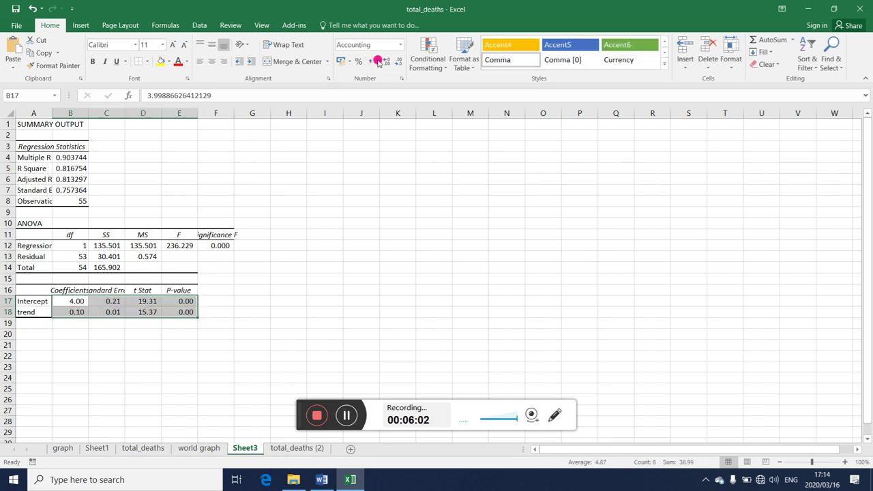
{"action": "left_click", "coordinate": [252, 255]}
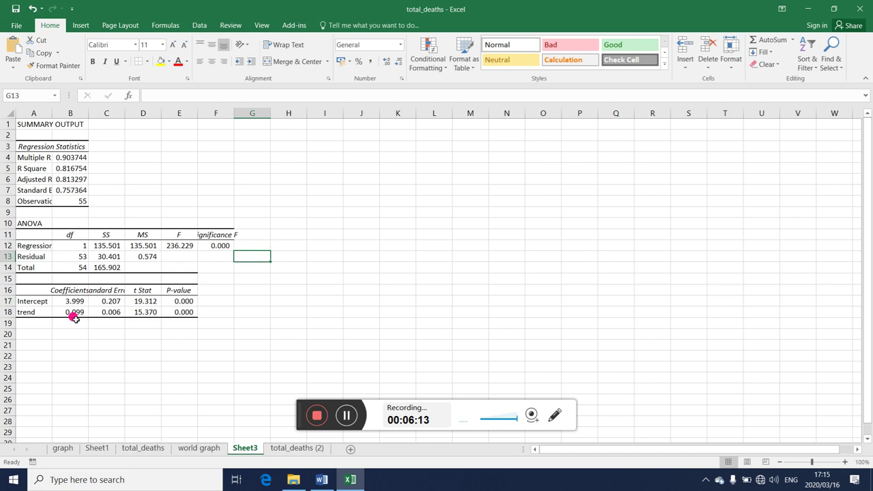
Step: Expand E18's trend P-value decimals to inspect it, restore 0.000, and narrow column E
{"action": "left_click", "coordinate": [183, 309]}
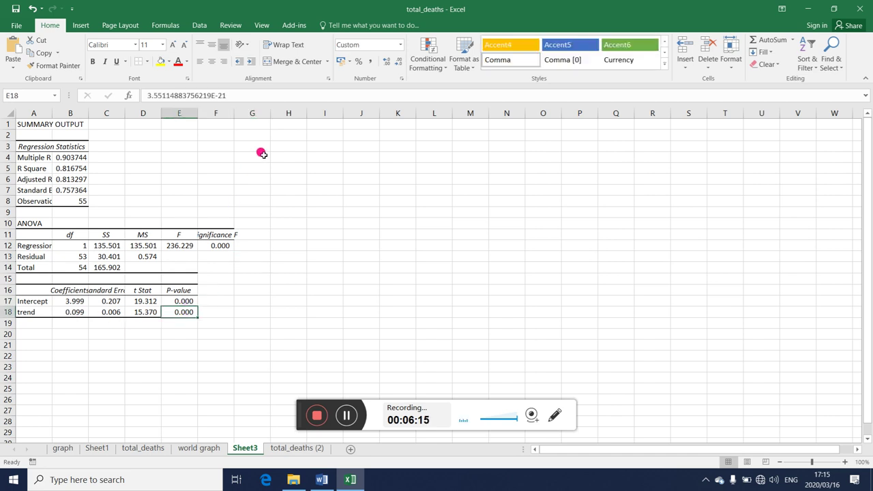
{"action": "left_click", "coordinate": [384, 62]}
{"action": "left_click", "coordinate": [384, 62]}
{"action": "left_click", "coordinate": [384, 61]}
{"action": "left_click", "coordinate": [384, 61]}
{"action": "left_click", "coordinate": [384, 61]}
{"action": "left_click", "coordinate": [384, 62]}
{"action": "left_click", "coordinate": [385, 61]}
{"action": "left_click", "coordinate": [384, 61]}
{"action": "left_click", "coordinate": [384, 61]}
{"action": "left_click", "coordinate": [384, 61]}
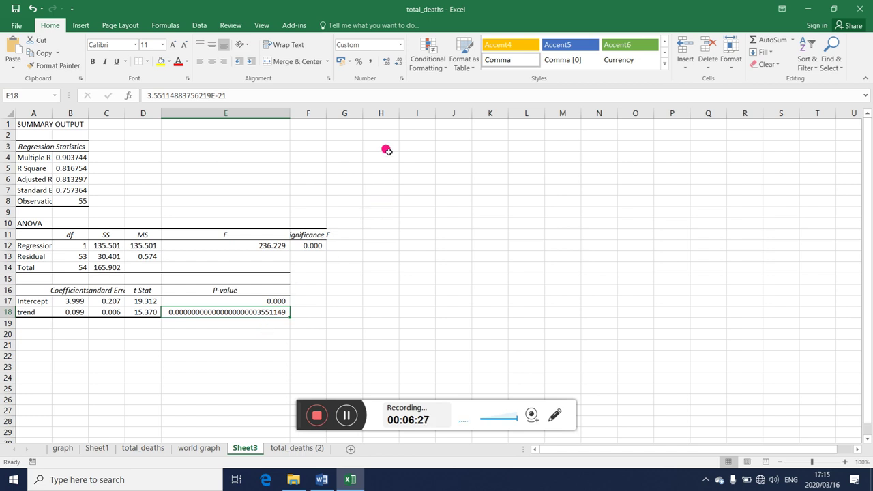
{"action": "left_click", "coordinate": [396, 62]}
{"action": "left_click", "coordinate": [396, 62]}
{"action": "left_click", "coordinate": [395, 62]}
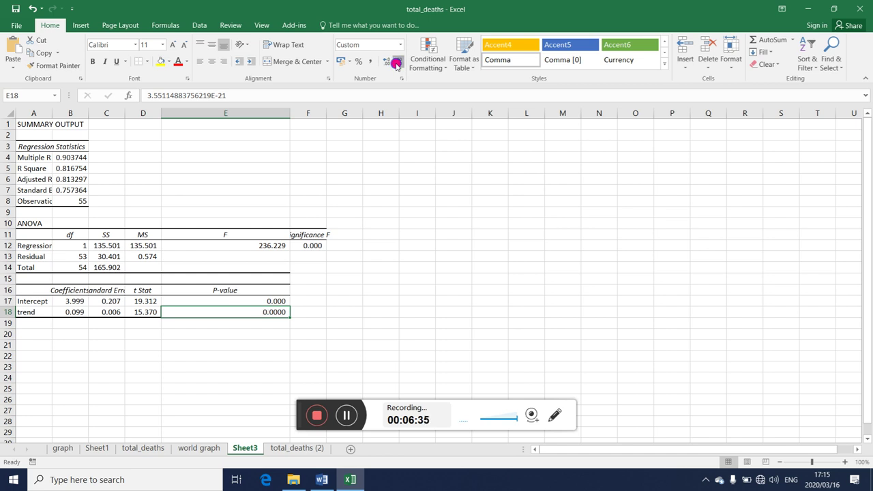
{"action": "left_click", "coordinate": [396, 63]}
{"action": "left_click_drag", "start_coordinate": [290, 116], "coordinate": [237, 121]}
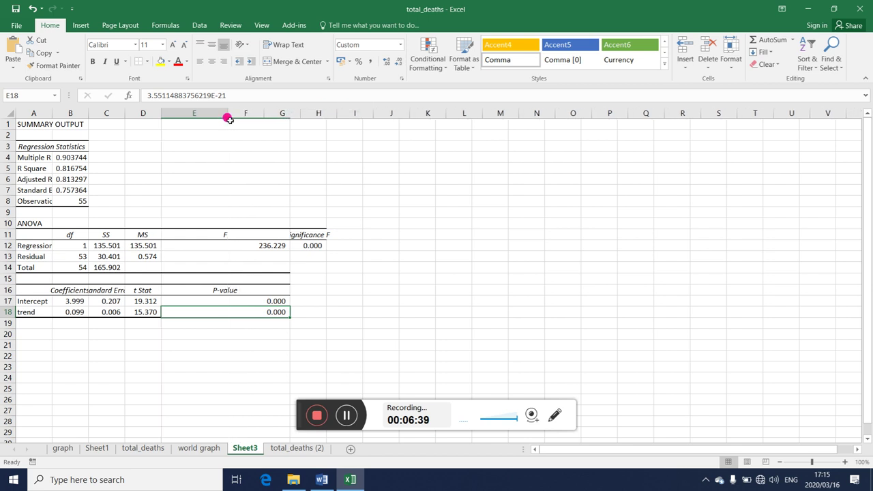
{"action": "left_click", "coordinate": [311, 267]}
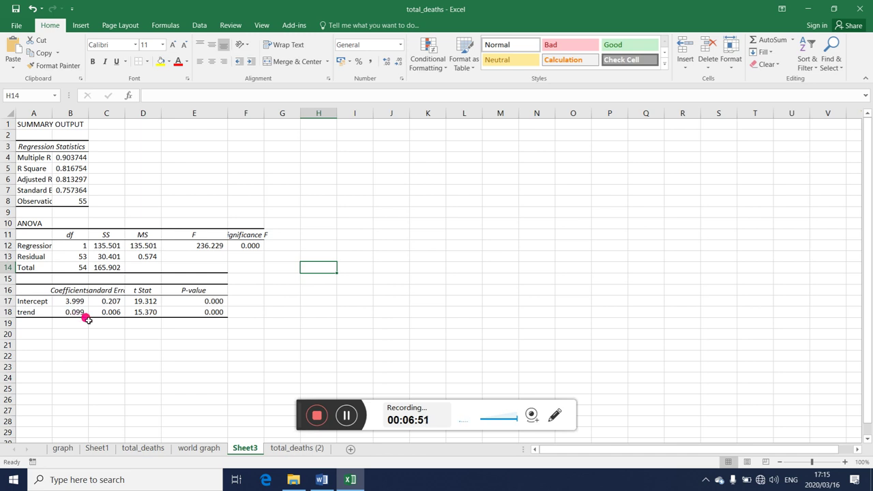
Step: Enter 'lnWCD =' in H4 and '3.999 + 0.099Trend' in I4
{"action": "left_click", "coordinate": [326, 155]}
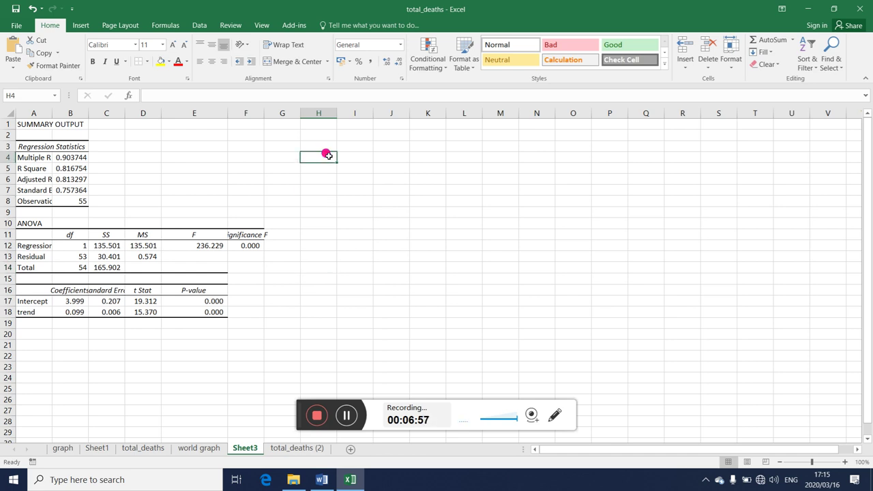
{"action": "type", "text": "l"}
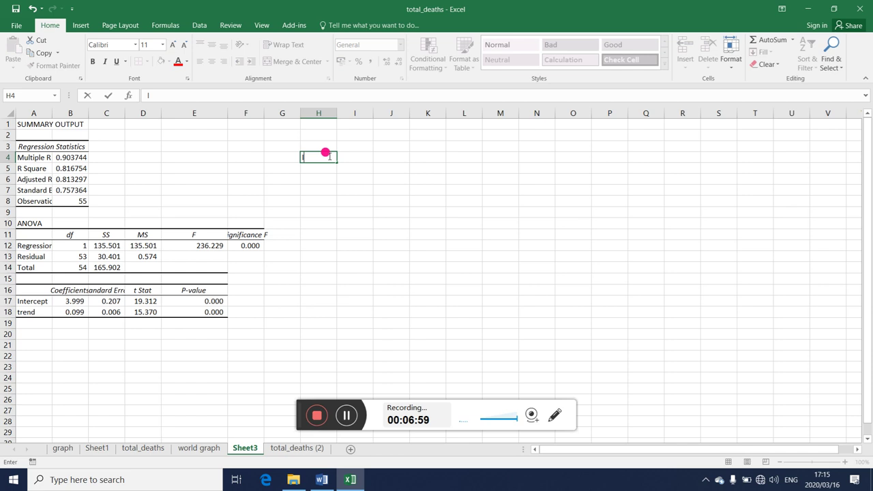
{"action": "type", "text": "nWCD ="}
{"action": "left_click", "coordinate": [356, 157]}
{"action": "type", "text": "3.999"}
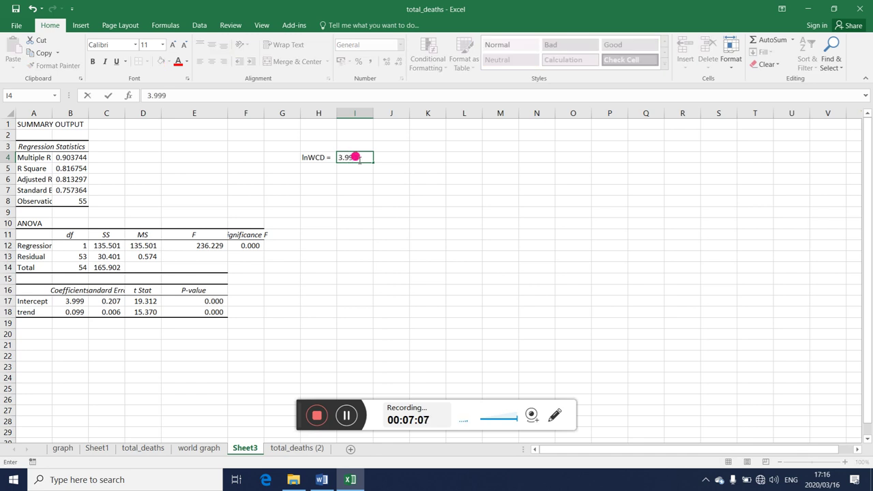
{"action": "type", "text": " + 0.099"}
{"action": "type", "text": "Trend"}
{"action": "left_click", "coordinate": [375, 198]}
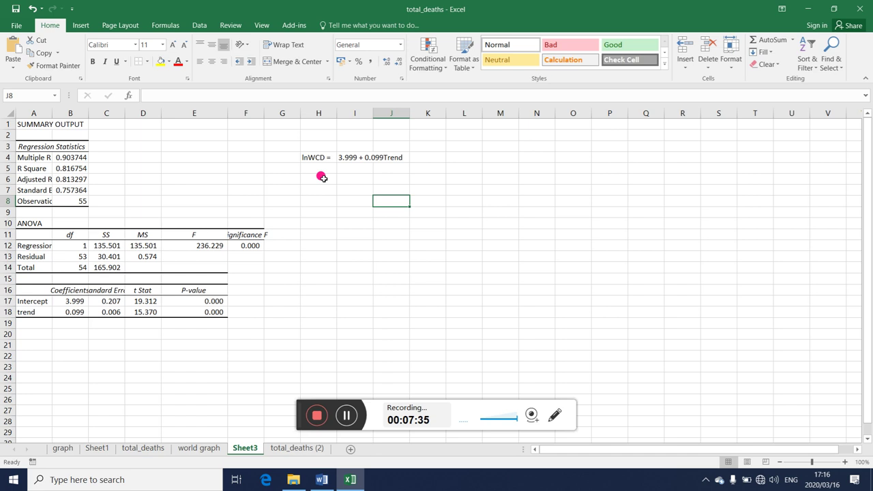
Step: In H6, write 'Over the entire monthly period, 17 Feb to 15 Mar 2020, coronavirus deaths increased at a daily rate of 9.9%.'
{"action": "left_click", "coordinate": [322, 178]}
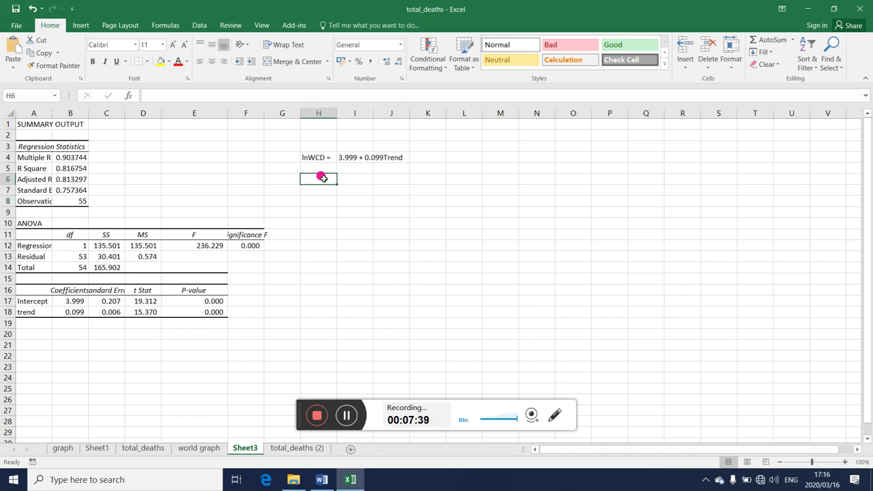
{"action": "type", "text": "if"}
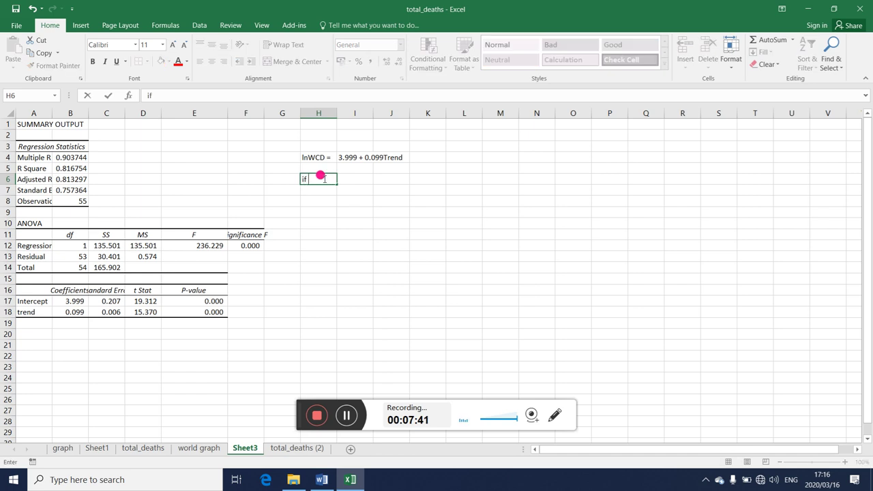
{"action": "key", "text": "BackSpace"}
{"action": "key", "text": "BackSpace"}
{"action": "type", "text": "Over the entire month"}
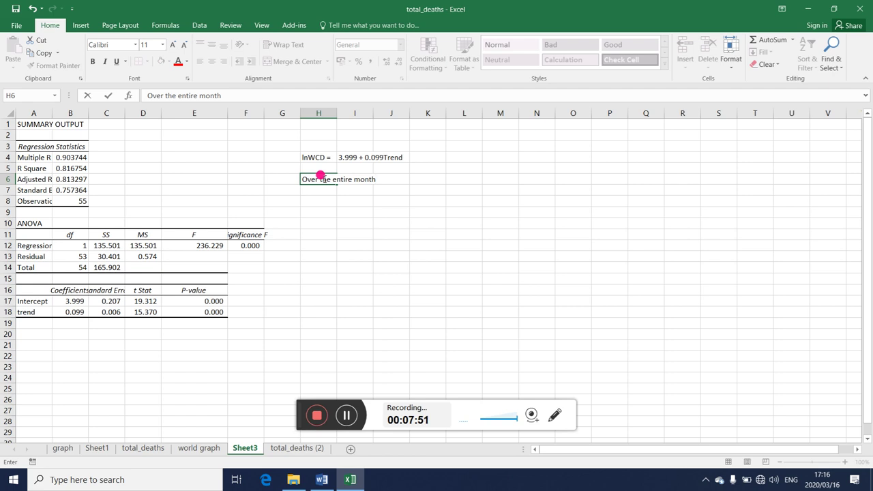
{"action": "type", "text": "ly period,"}
{"action": "type", "text": " 17 Feb to"}
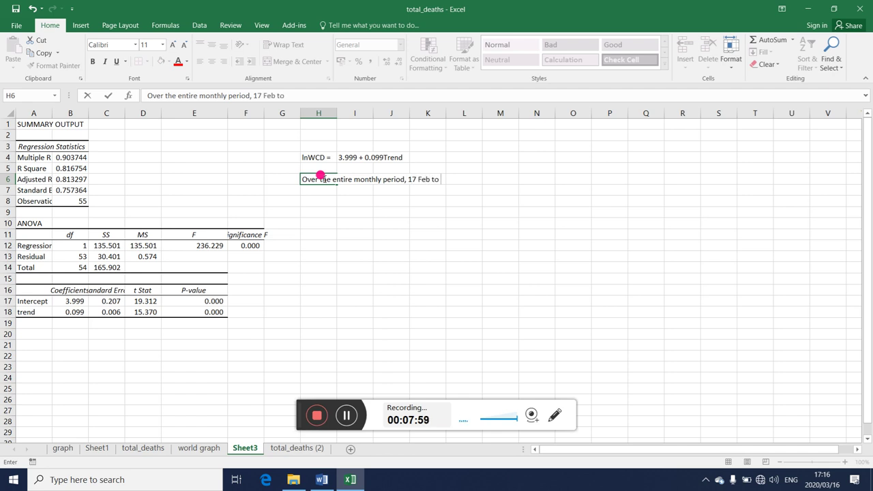
{"action": "type", "text": " 15 Mar"}
{"action": "type", "text": " 2020,"}
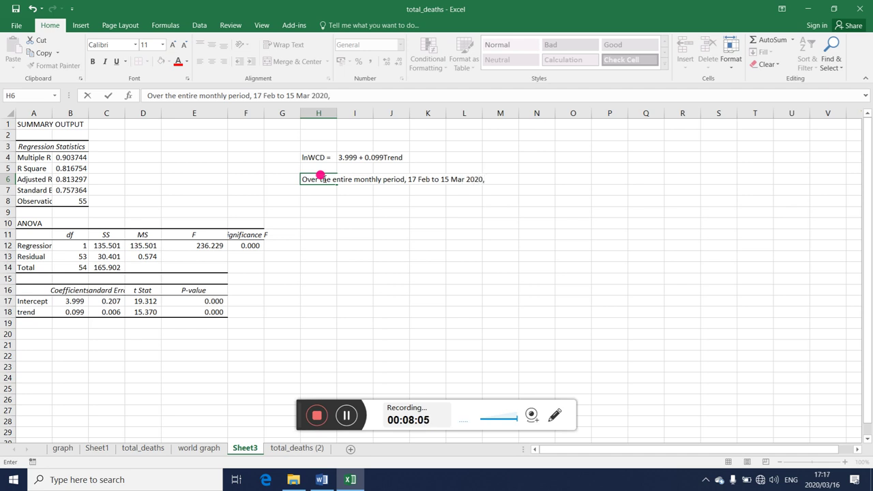
{"action": "type", "text": " corona"}
{"action": "type", "text": "virus deaths"}
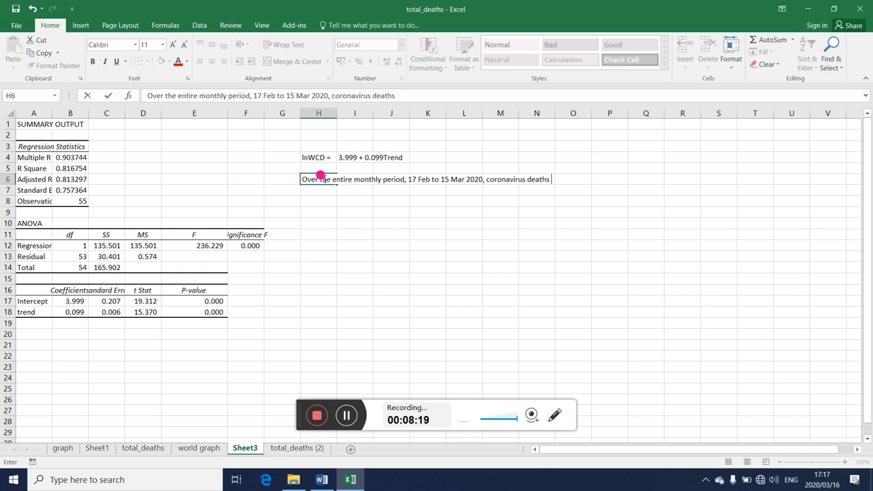
{"action": "type", "text": "increased at a daily rate of"}
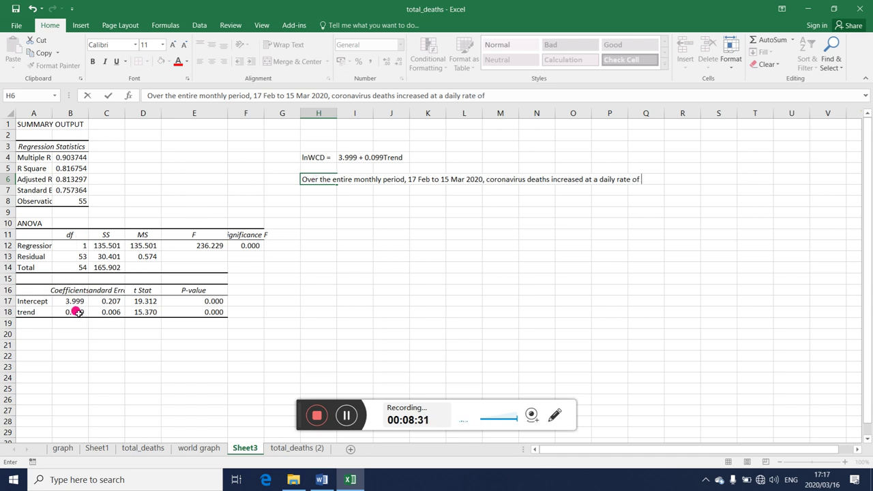
{"action": "type", "text": "9.9%"}
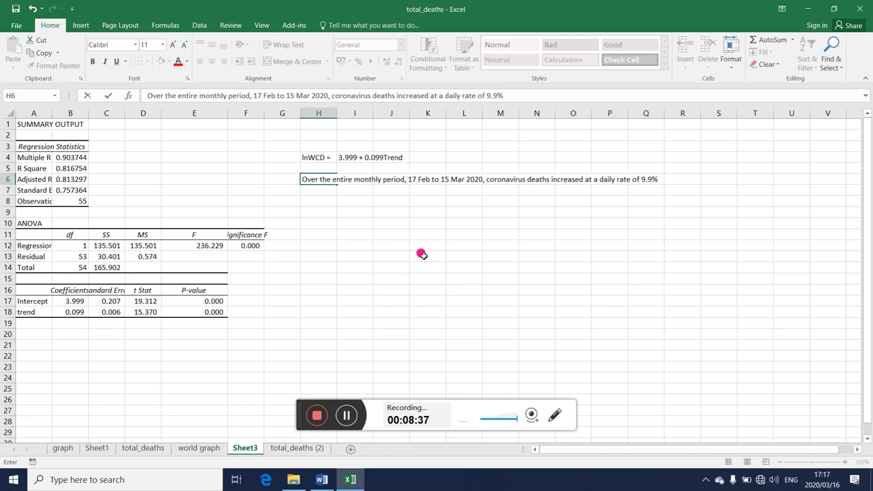
{"action": "type", "text": "."}
Step: Enter the note '(instantaneous growth rate)' in R6 beside the sentence
{"action": "left_click", "coordinate": [692, 179]}
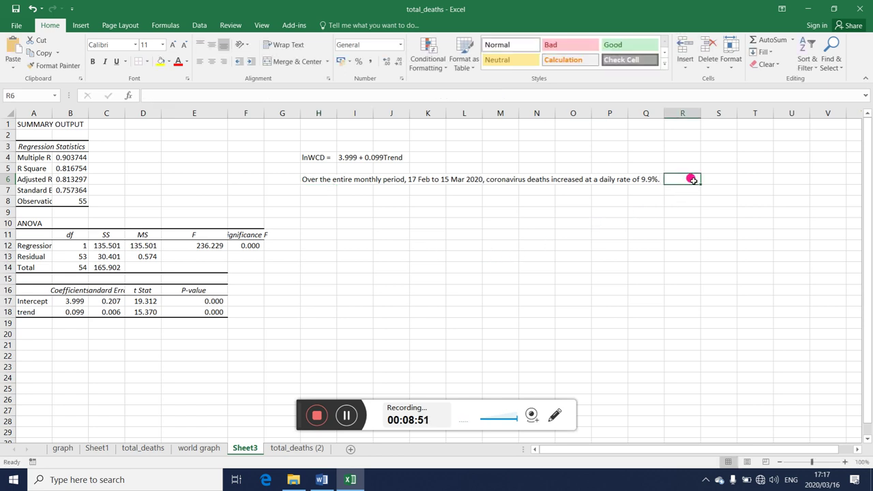
{"action": "type", "text": "("}
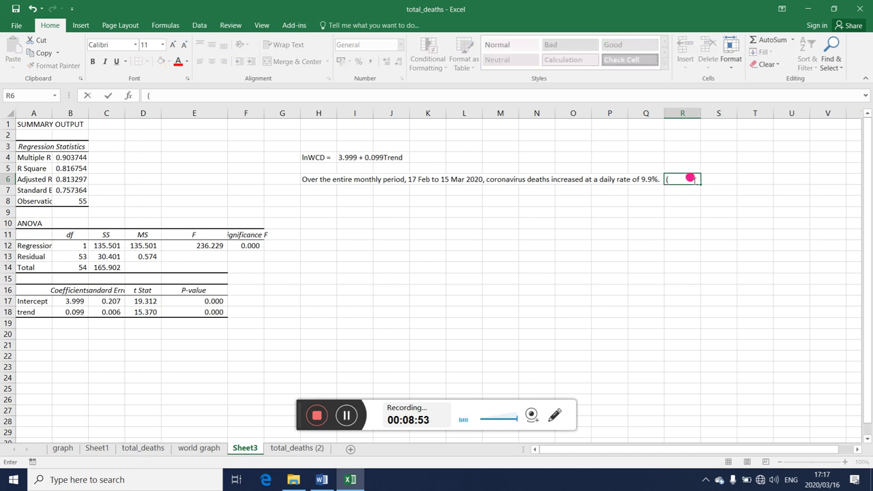
{"action": "type", "text": "instna"}
{"action": "type", "text": "ta"}
{"action": "key", "text": "BackSpace"}
{"action": "key", "text": "BackSpace"}
{"action": "key", "text": "BackSpace"}
{"action": "key", "text": "BackSpace"}
{"action": "type", "text": "antaneo"}
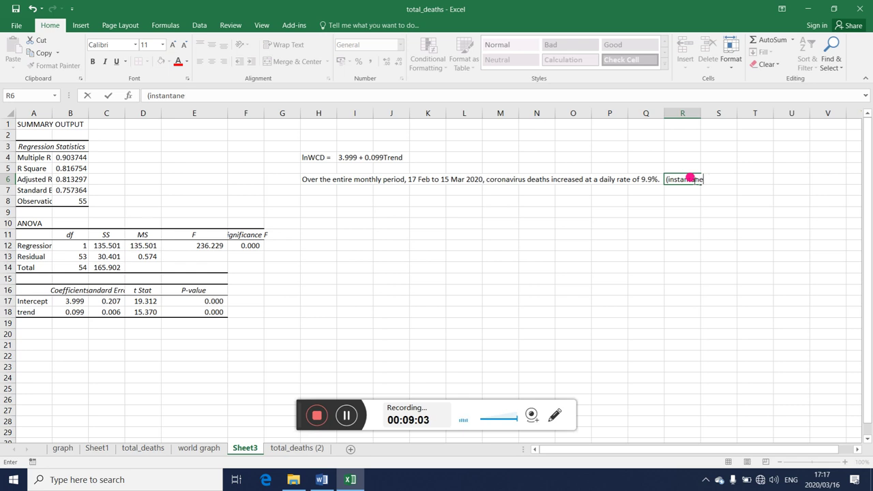
{"action": "type", "text": "us growth rate)"}
{"action": "left_click", "coordinate": [717, 197]}
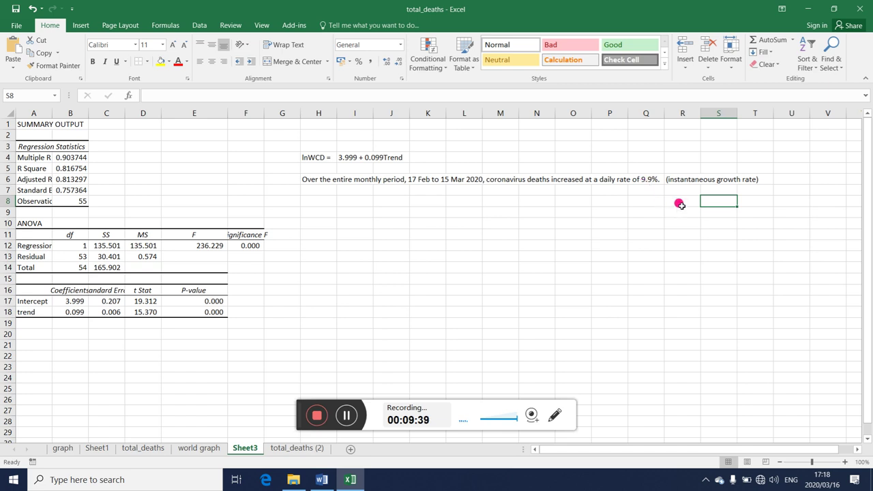
Step: Enter the label '(compound rate)' in R8
{"action": "left_click", "coordinate": [683, 202]}
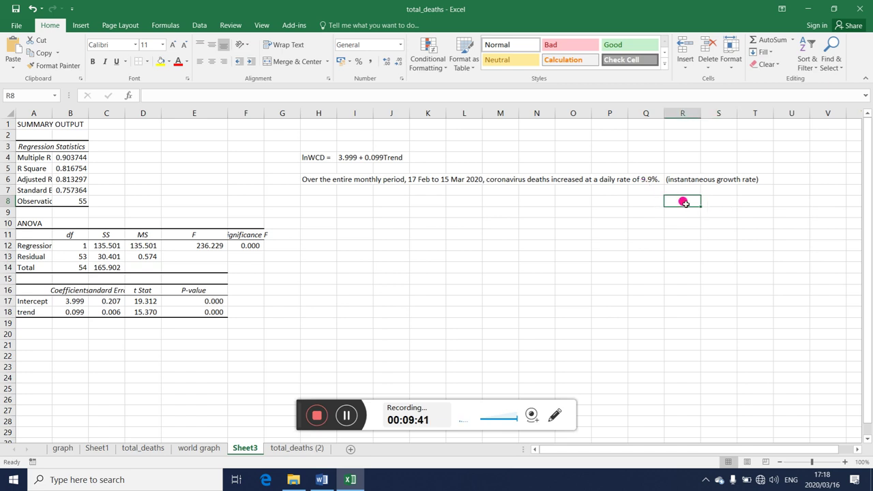
{"action": "type", "text": "(compound rate)"}
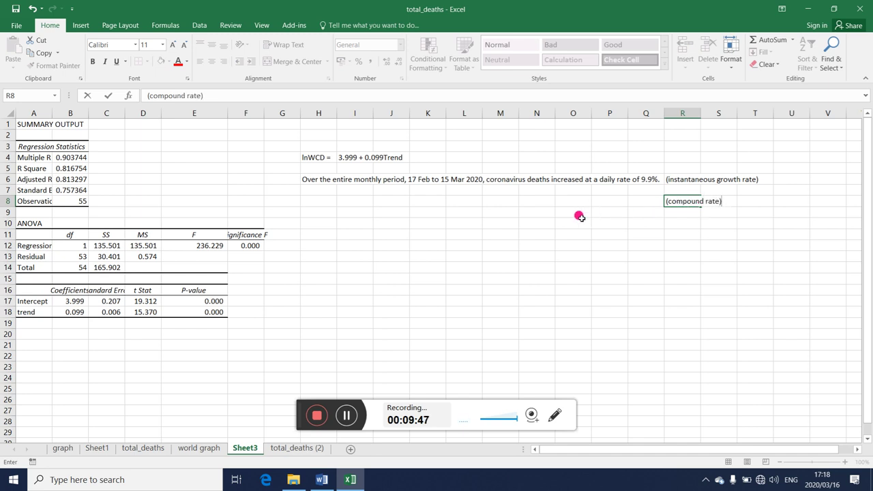
{"action": "left_click", "coordinate": [452, 211]}
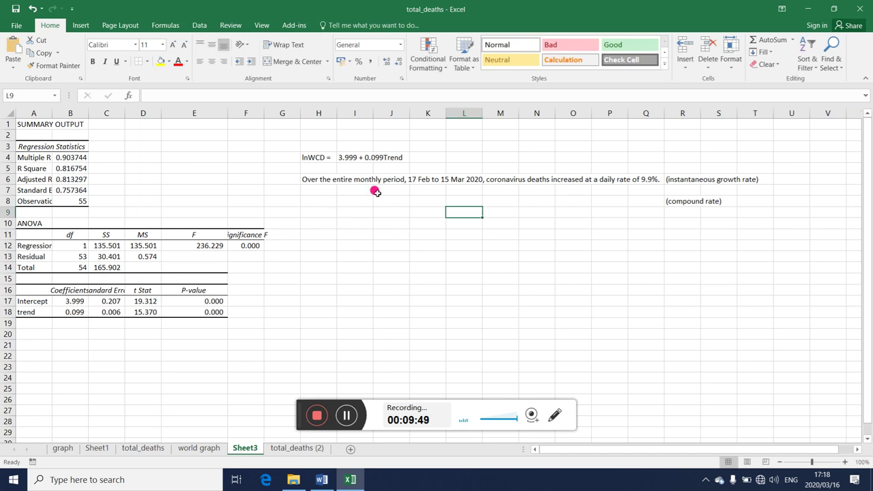
Step: Write the formula text '{exp(b1)-1)*100' in R9 below the label
{"action": "left_click", "coordinate": [685, 212]}
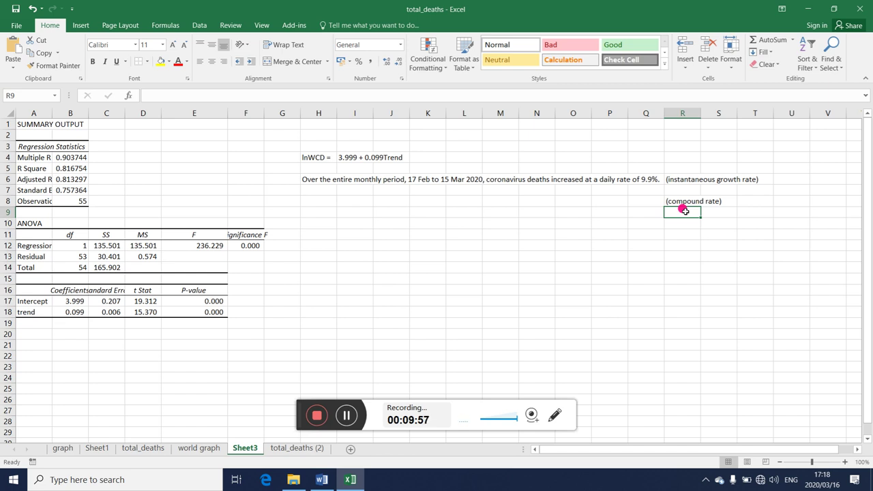
{"action": "type", "text": "{exp("}
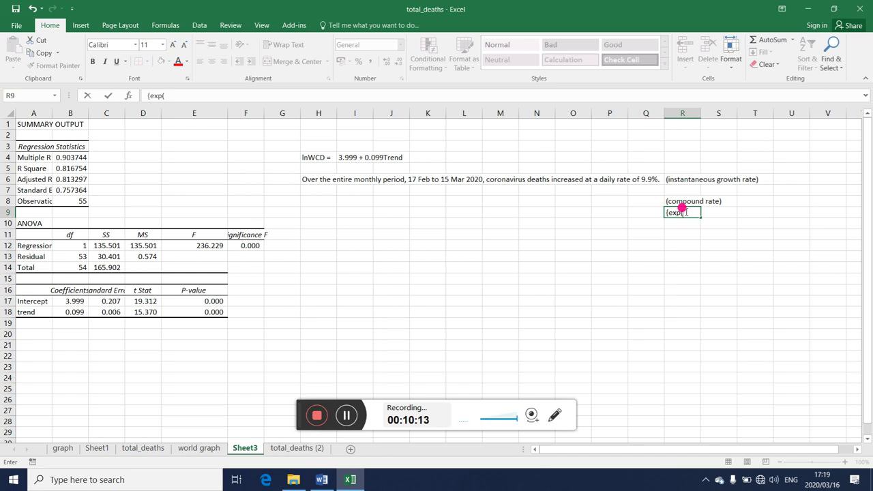
{"action": "type", "text": "b1)-"}
{"action": "type", "text": "1)"}
{"action": "type", "text": "*100"}
{"action": "key", "text": "Return"}
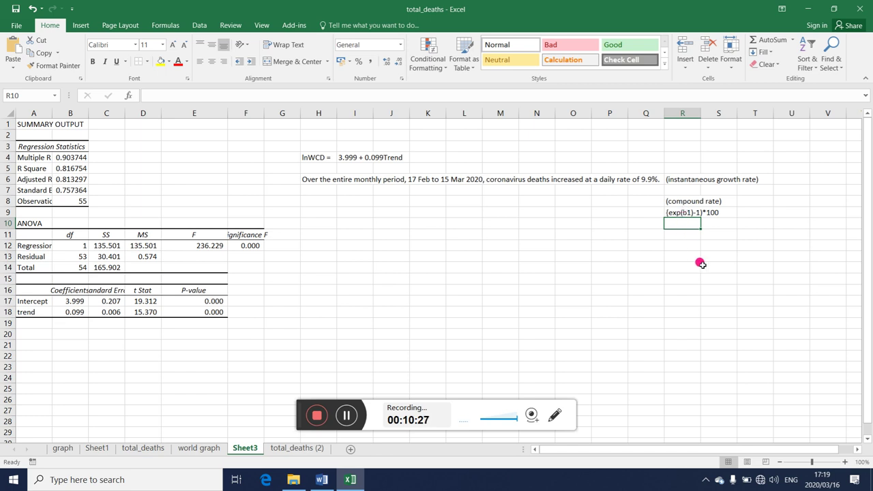
Step: Enter =(EXP(B18)-1) in R10 to compute the compound rate from the trend coefficient
{"action": "left_click", "coordinate": [72, 311]}
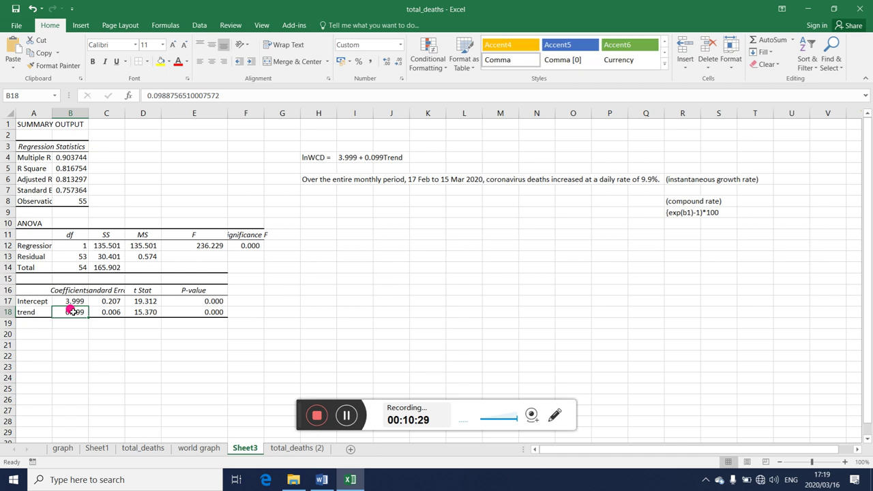
{"action": "left_click", "coordinate": [681, 225]}
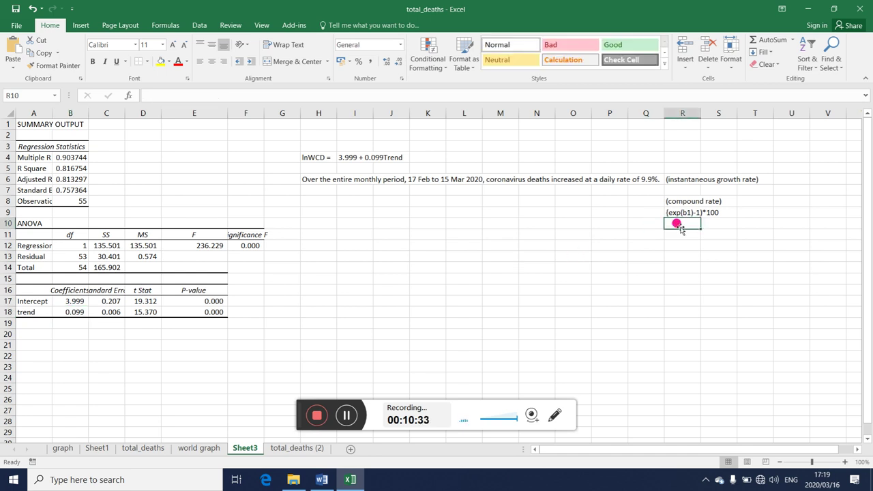
{"action": "type", "text": "=("}
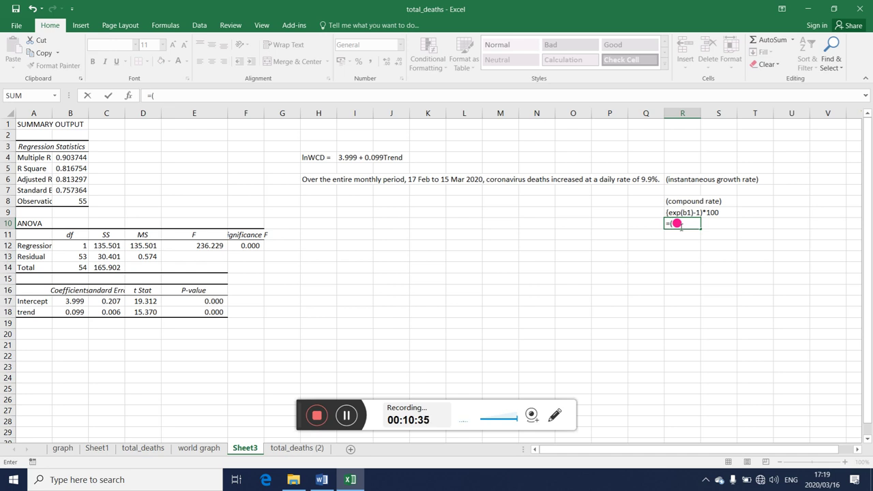
{"action": "type", "text": "exp"}
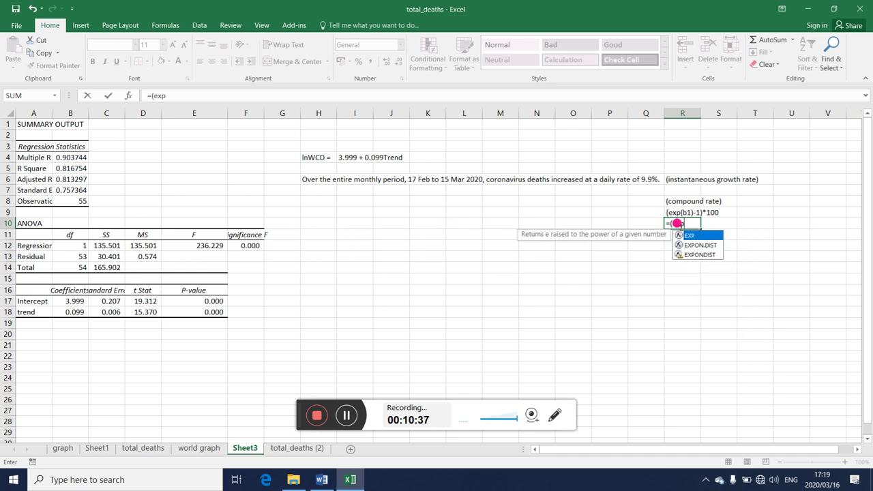
{"action": "double_click", "coordinate": [692, 237]}
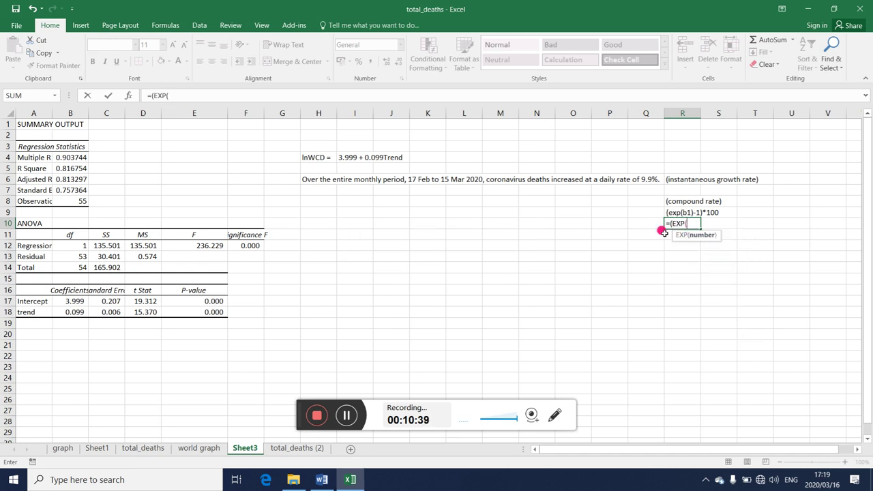
{"action": "left_click", "coordinate": [75, 309]}
{"action": "type", "text": ")"}
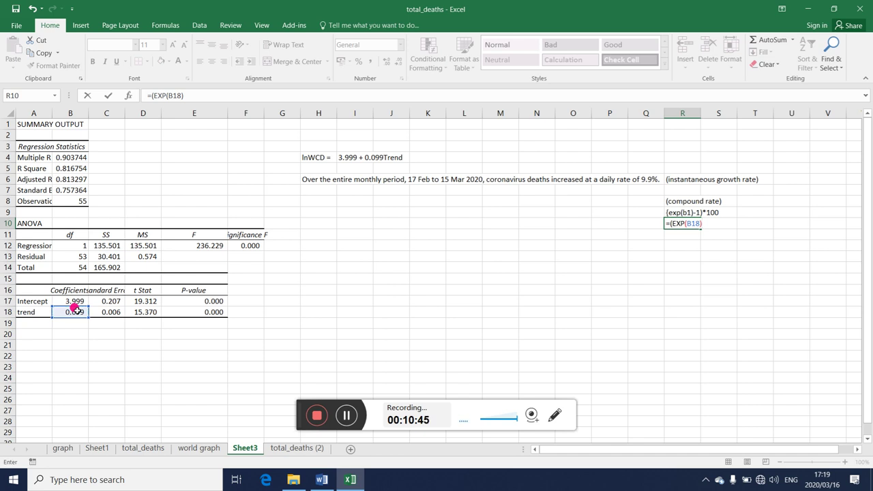
{"action": "type", "text": "-1"}
{"action": "type", "text": ")"}
{"action": "key", "text": "Return"}
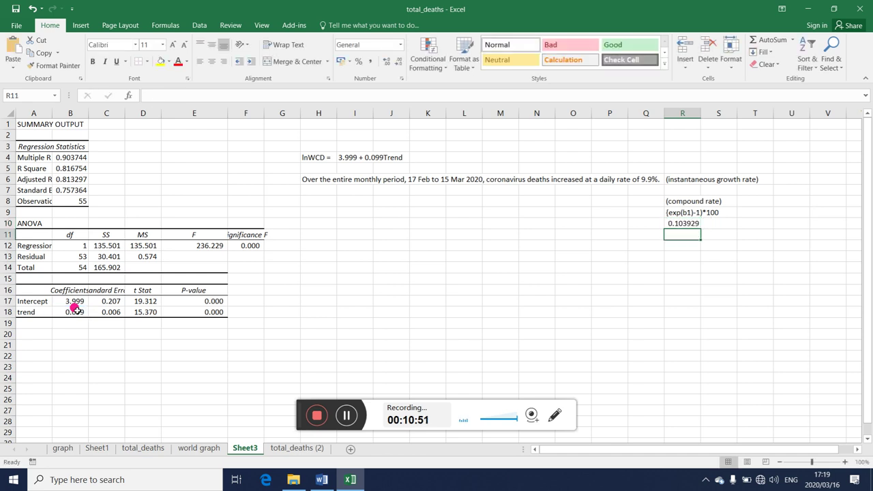
Step: Format R10 as a percentage with three decimals, showing 10.393%
{"action": "left_click", "coordinate": [685, 221]}
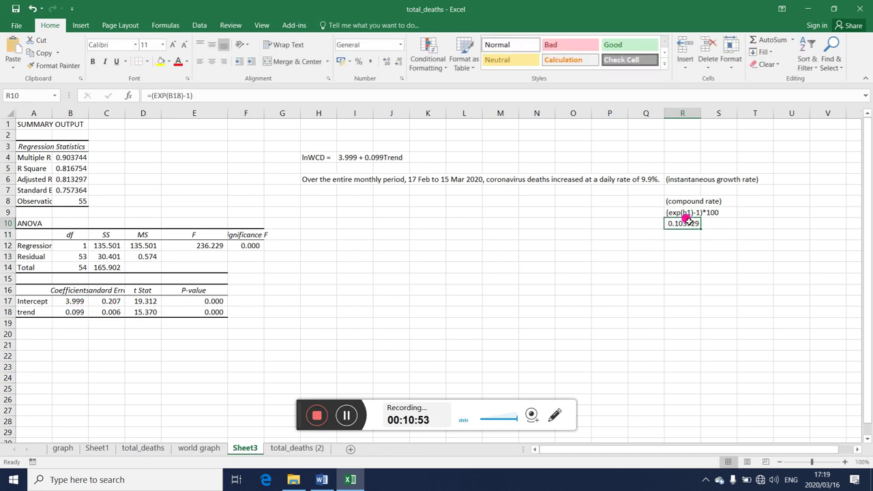
{"action": "left_click", "coordinate": [358, 61]}
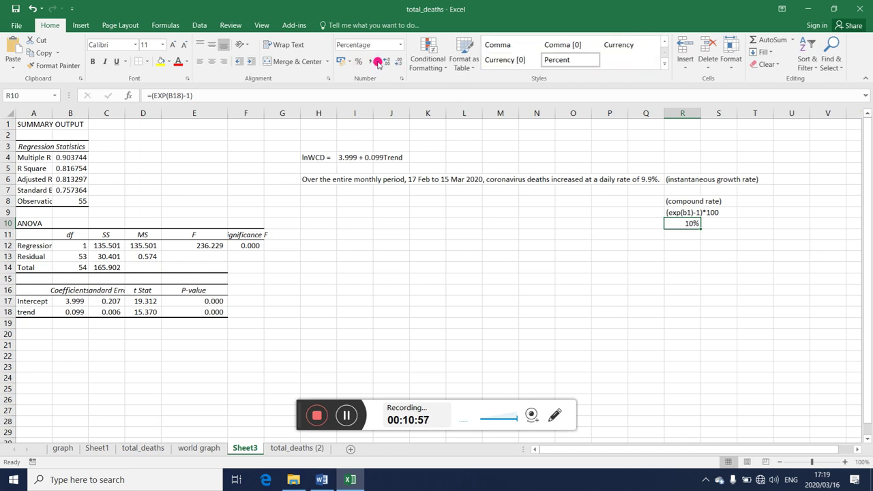
{"action": "left_click", "coordinate": [383, 62]}
{"action": "left_click", "coordinate": [383, 62]}
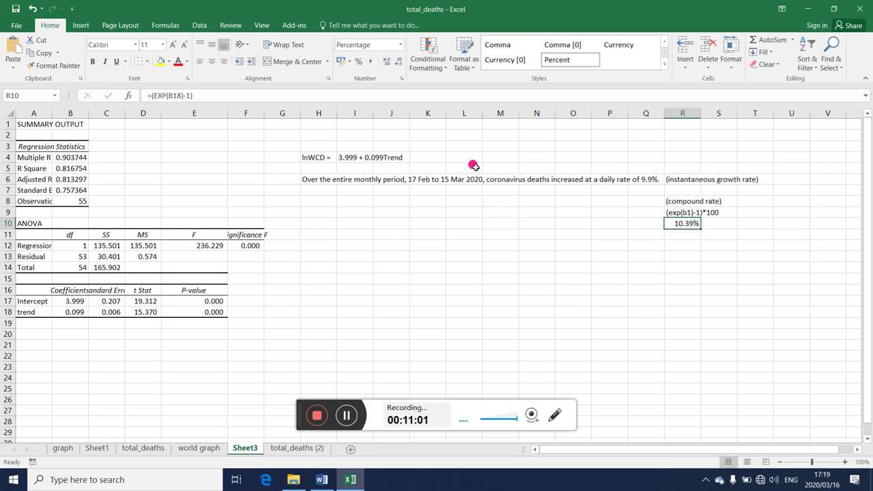
{"action": "left_click", "coordinate": [384, 62]}
{"action": "left_click", "coordinate": [728, 266]}
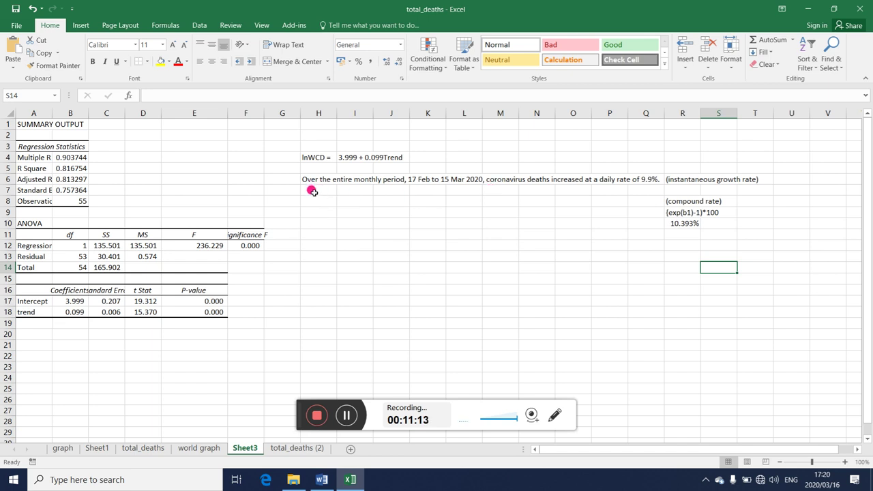
Step: In H7, write 'Over the entirely period of 4 weeks, the compound growth rate of WCD was 10.393%'
{"action": "left_click", "coordinate": [313, 192]}
{"action": "type", "text": "Ove"}
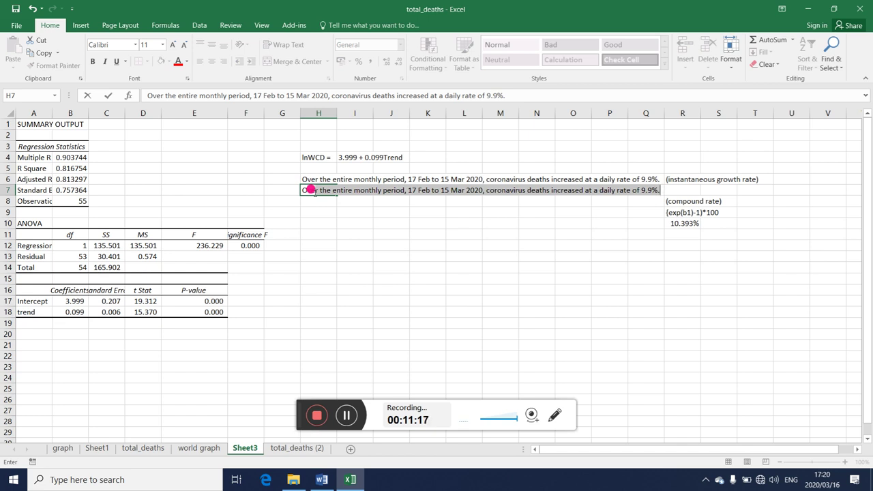
{"action": "type", "text": "r the 4"}
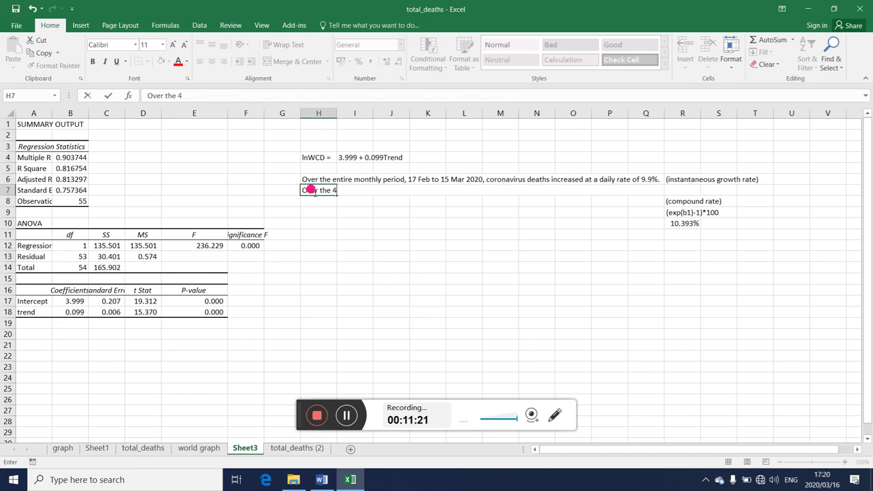
{"action": "key", "text": "BackSpace"}
{"action": "key", "text": "BackSpace"}
{"action": "key", "text": "BackSpace"}
{"action": "key", "text": "BackSpace"}
{"action": "key", "text": "BackSpace"}
{"action": "key", "text": "BackSpace"}
{"action": "key", "text": "BackSpace"}
{"action": "key", "text": "BackSpace"}
{"action": "key", "text": "BackSpace"}
{"action": "key", "text": "BackSpace"}
{"action": "type", "text": "Over the entirely "}
{"action": "type", "text": "period"}
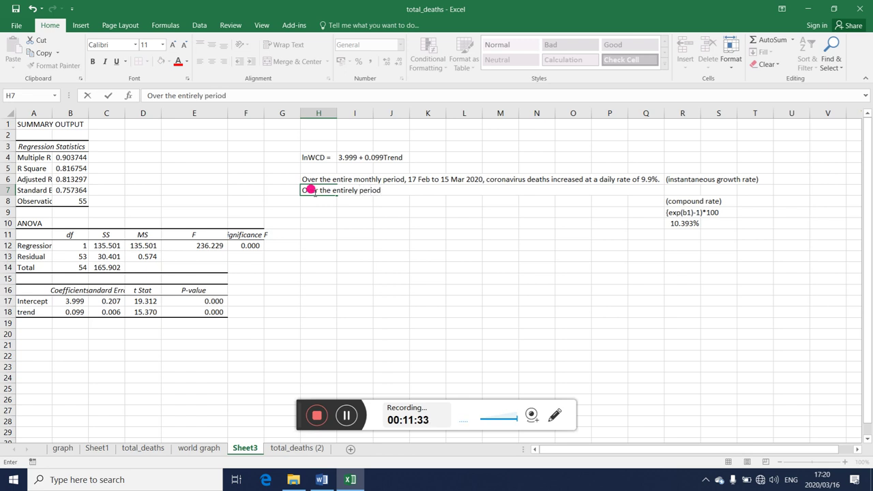
{"action": "type", "text": " of 4 weeks, "}
{"action": "type", "text": "the compound growth rate "}
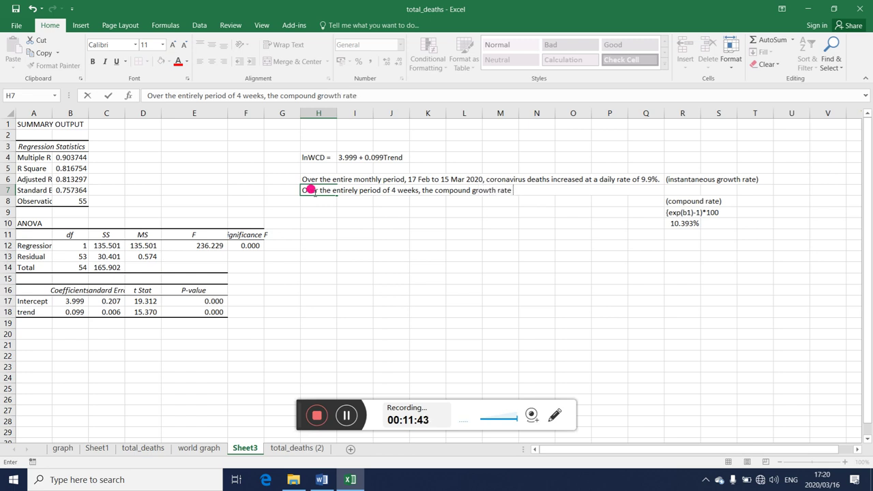
{"action": "type", "text": "of C"}
{"action": "key", "text": "BackSpace"}
{"action": "type", "text": "WCD"}
{"action": "type", "text": " was "}
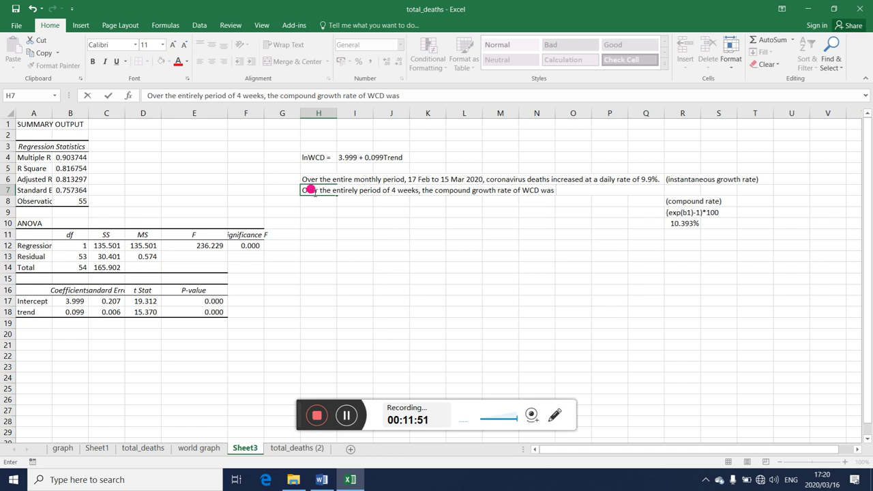
{"action": "type", "text": "10.393%"}
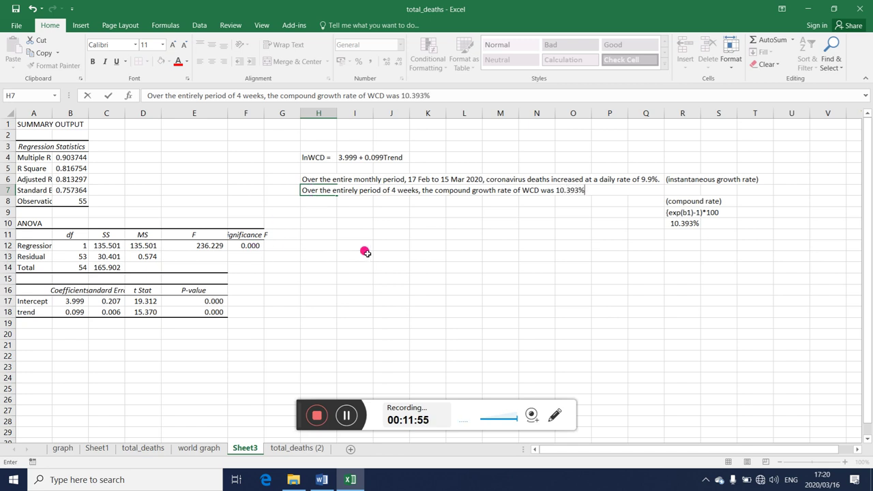
{"action": "left_click", "coordinate": [375, 256]}
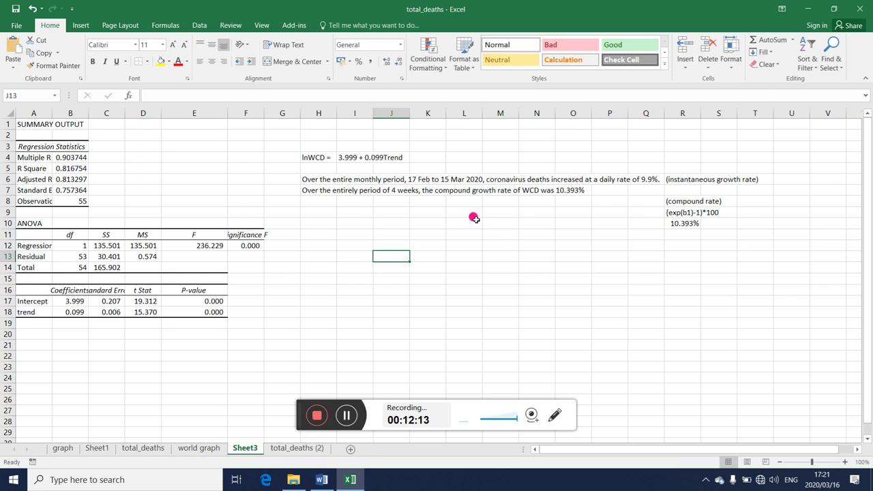
Step: Check the fitted log equation in I4, then go to the total_deaths (2) sheet
{"action": "left_click", "coordinate": [366, 152]}
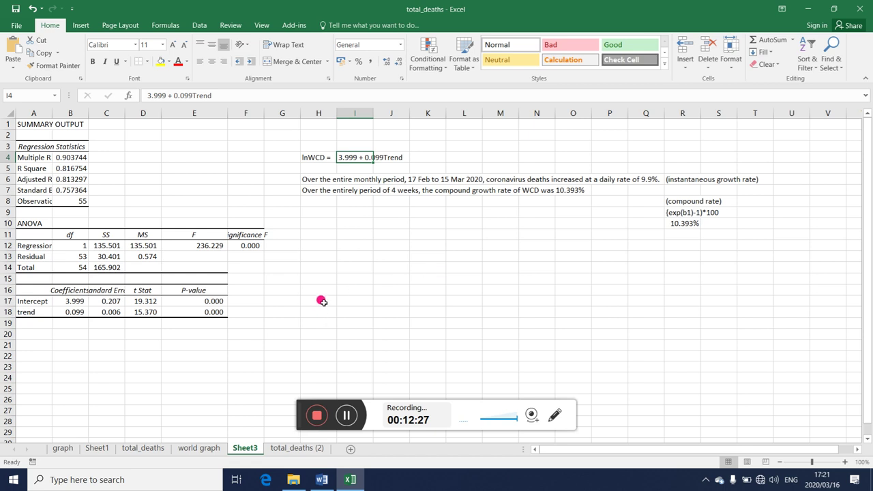
{"action": "left_click", "coordinate": [282, 448]}
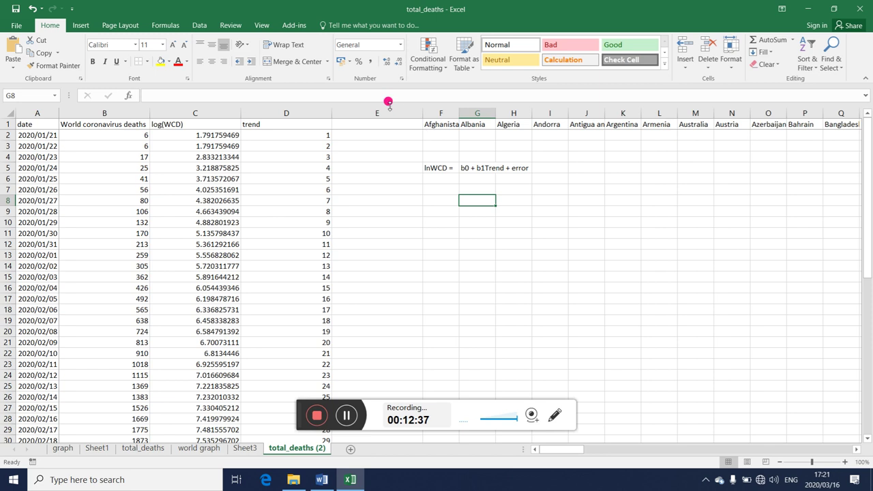
Step: Enter 'WCD =' in F7 and 'b0+b1Trend+error' in G7
{"action": "left_click", "coordinate": [439, 189]}
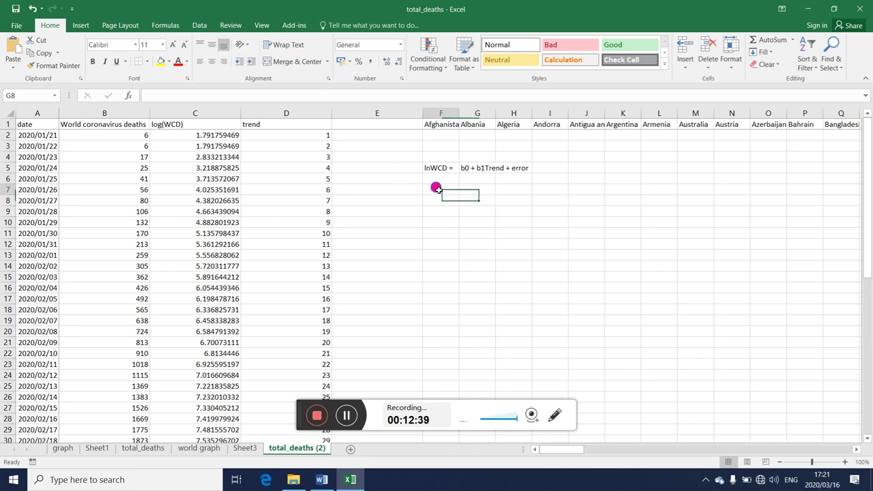
{"action": "type", "text": "WCD"}
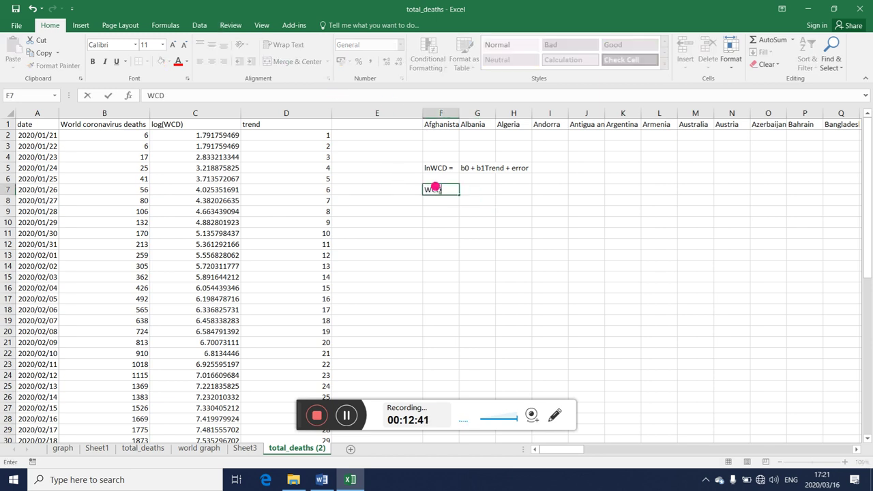
{"action": "type", "text": " ="}
{"action": "key", "text": "Tab"}
{"action": "type", "text": "b"}
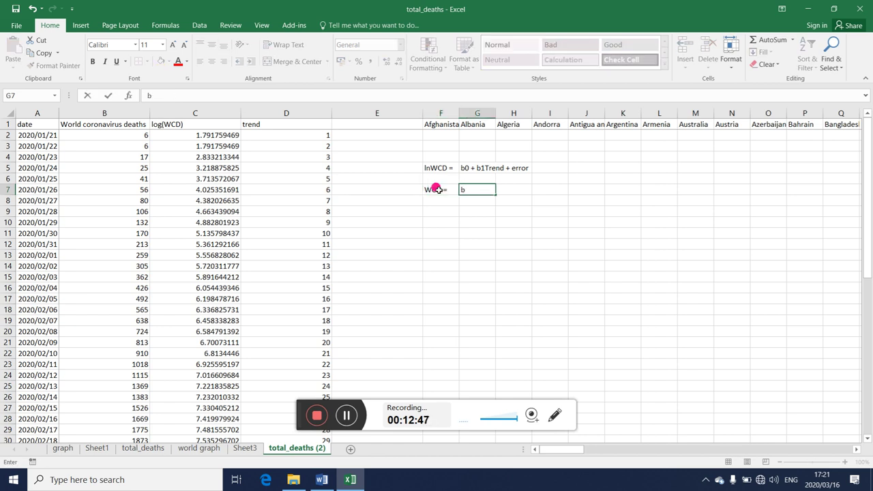
{"action": "type", "text": "0+"}
{"action": "type", "text": "b1"}
{"action": "type", "text": "Trend"}
{"action": "type", "text": "+"}
{"action": "type", "text": "error"}
{"action": "left_click", "coordinate": [503, 239]}
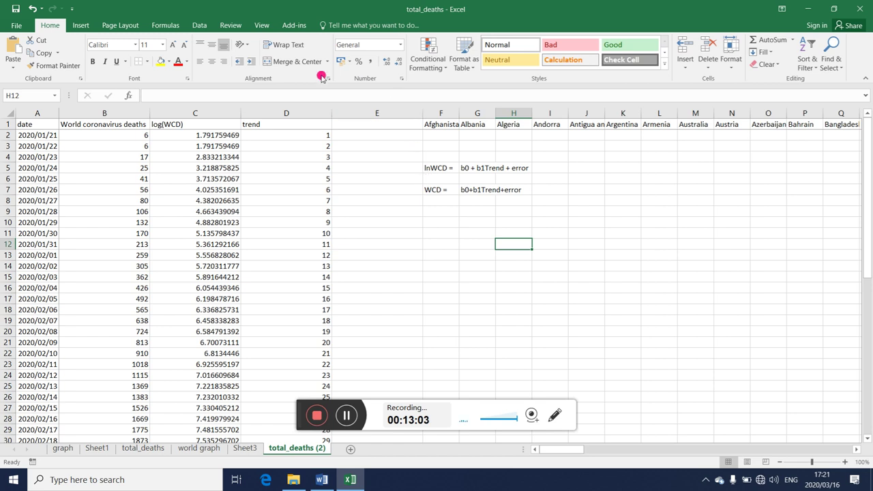
Step: Set up a Data Analysis Regression with deaths B1:B56 as the Y input range
{"action": "left_click", "coordinate": [198, 25]}
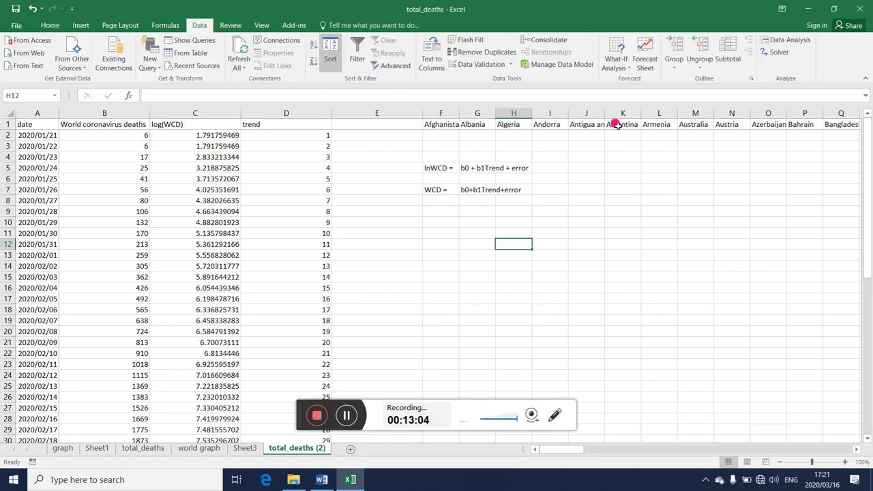
{"action": "left_click", "coordinate": [785, 40]}
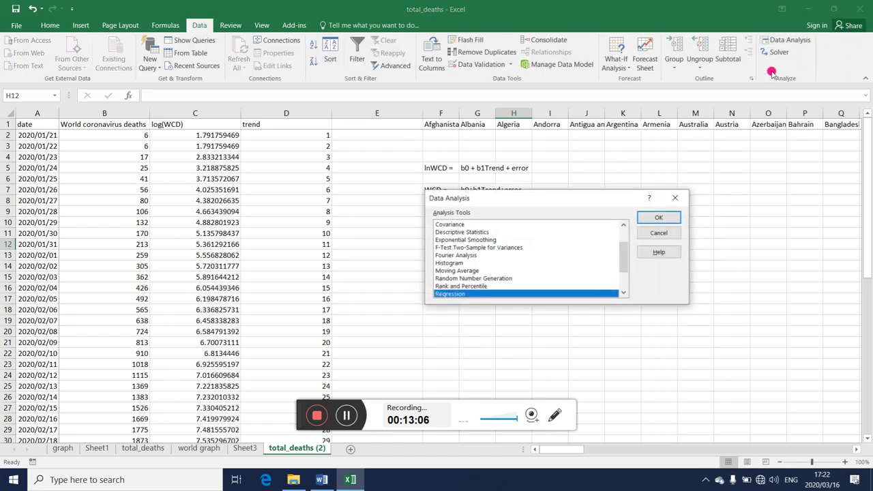
{"action": "left_click", "coordinate": [658, 217]}
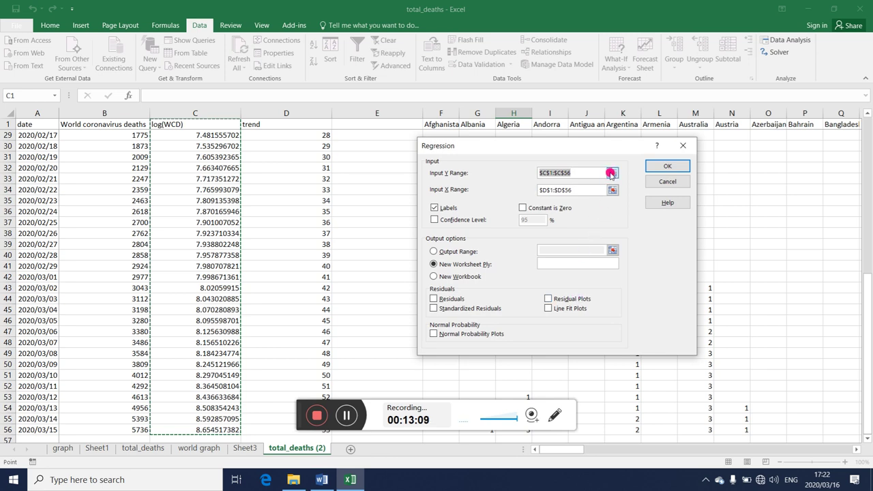
{"action": "left_click", "coordinate": [612, 173]}
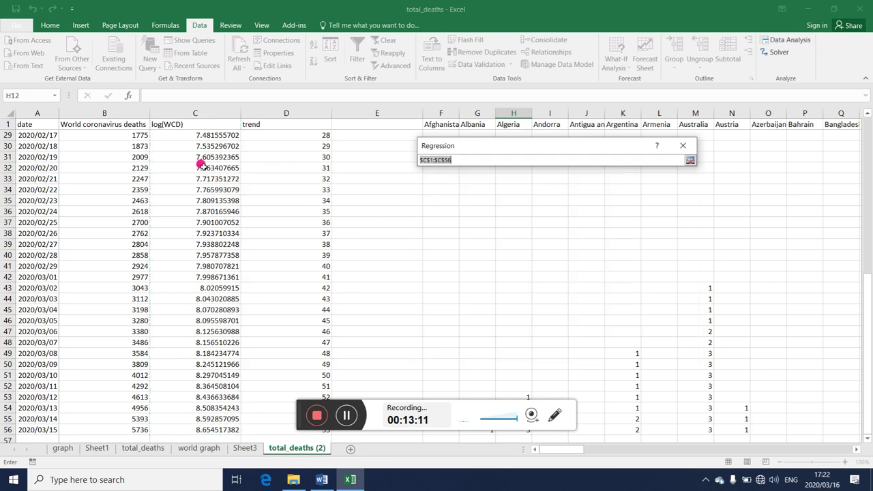
{"action": "left_click", "coordinate": [127, 123]}
{"action": "left_click_drag", "start_coordinate": [127, 123], "coordinate": [98, 487]}
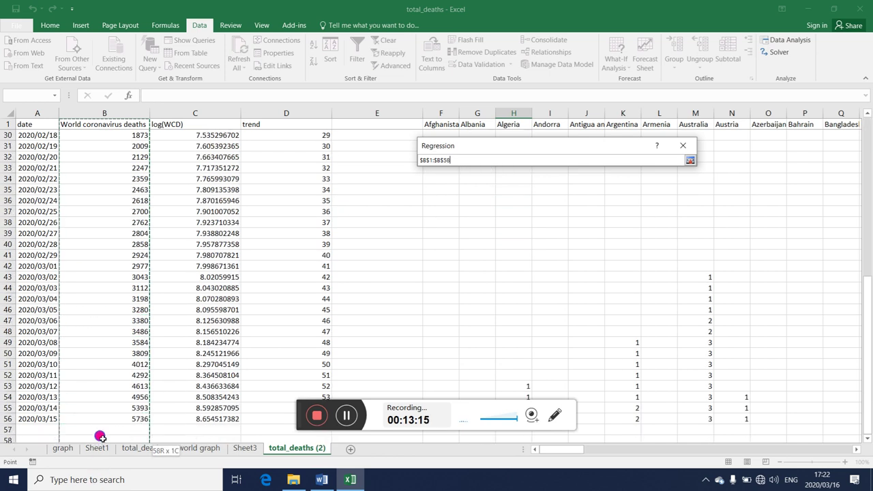
{"action": "left_click_drag", "start_coordinate": [99, 487], "coordinate": [108, 412]}
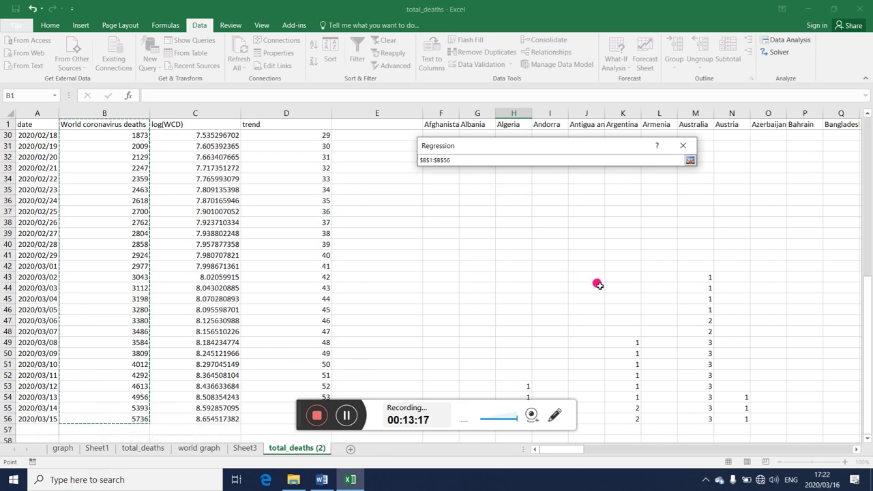
{"action": "left_click", "coordinate": [690, 161]}
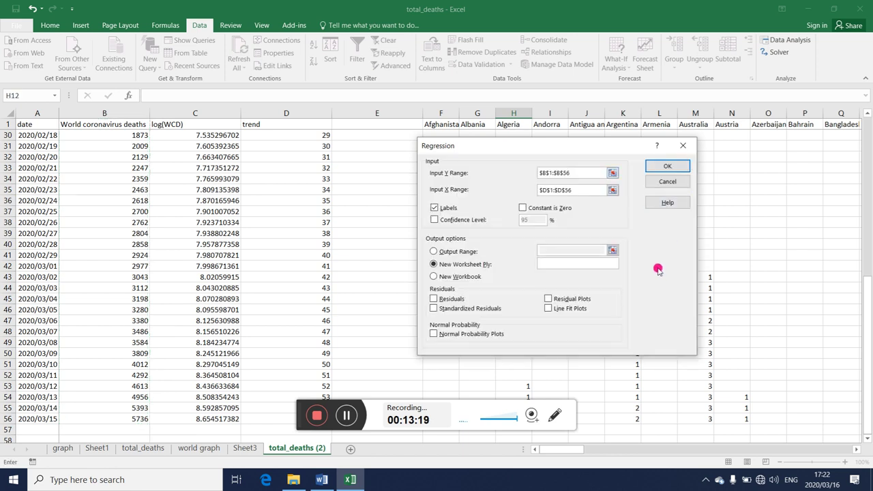
Step: Run the regression to a new sheet and delete the extra confidence-interval columns
{"action": "left_click", "coordinate": [666, 166]}
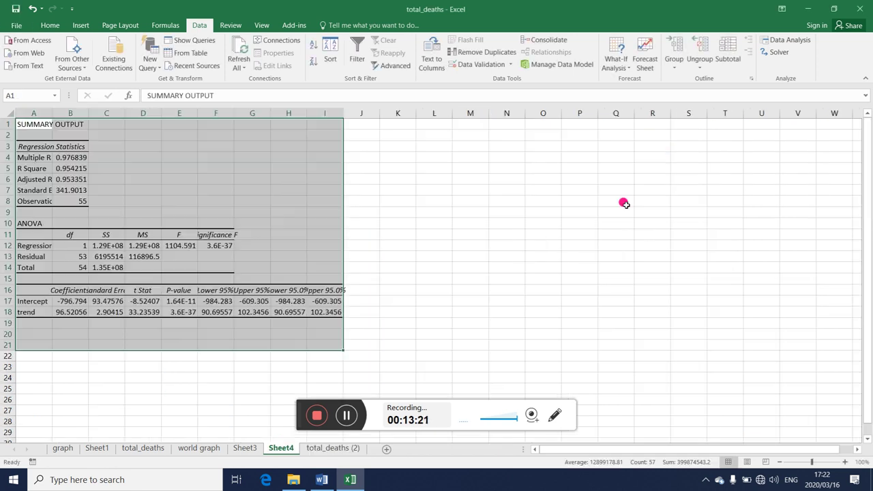
{"action": "left_click", "coordinate": [146, 356]}
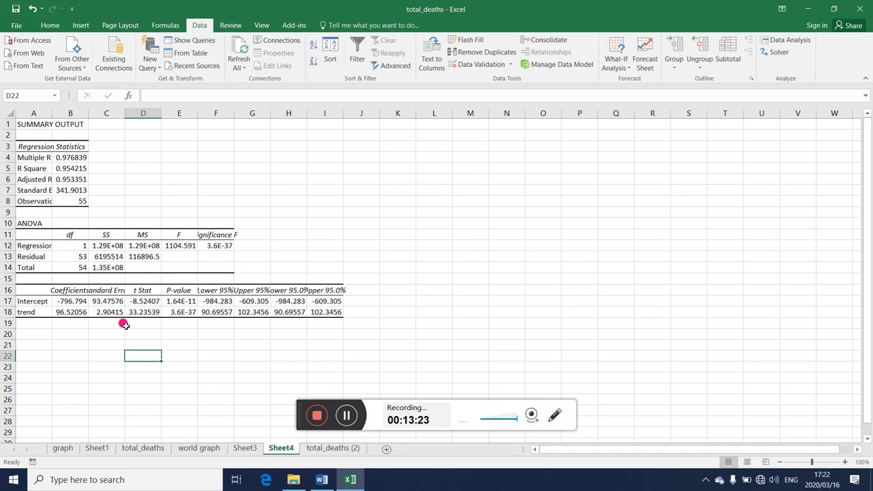
{"action": "mouse_move", "coordinate": [213, 278]}
{"action": "left_mouse_down"}
{"action": "mouse_move", "coordinate": [309, 280]}
{"action": "mouse_move", "coordinate": [322, 312]}
{"action": "left_mouse_up"}
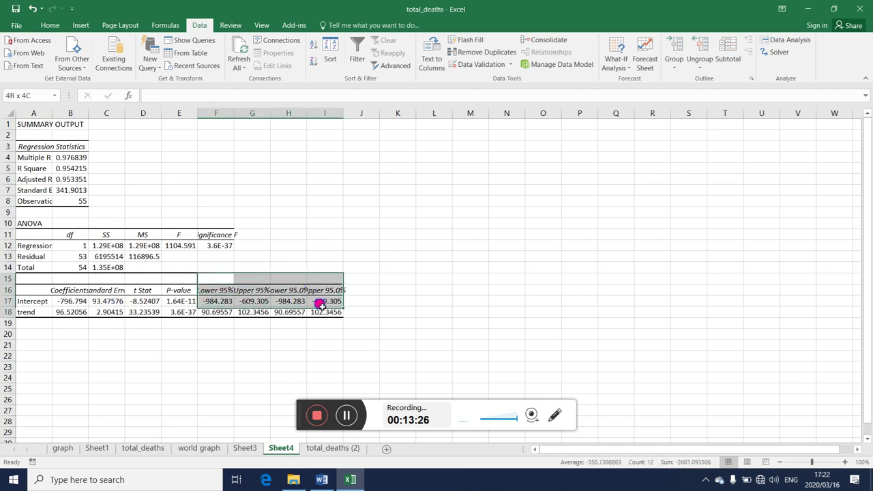
{"action": "left_click", "coordinate": [49, 27]}
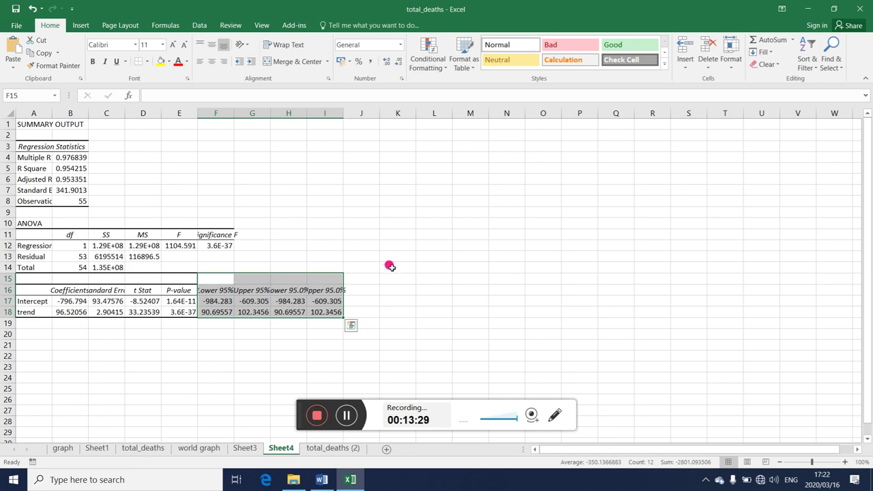
{"action": "key", "text": "Delete"}
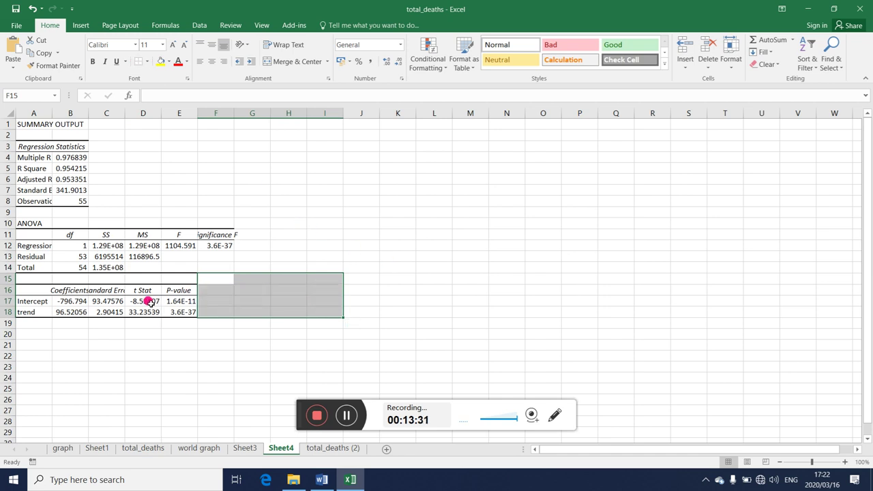
Step: Format the intercept and trend coefficients as comma style with three decimals
{"action": "left_click_drag", "start_coordinate": [71, 301], "coordinate": [171, 306]}
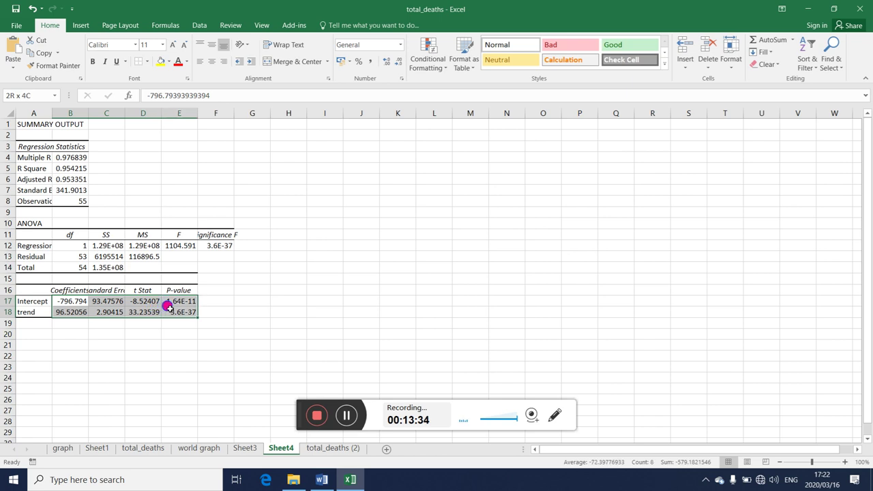
{"action": "left_click", "coordinate": [369, 62]}
{"action": "left_click", "coordinate": [386, 61]}
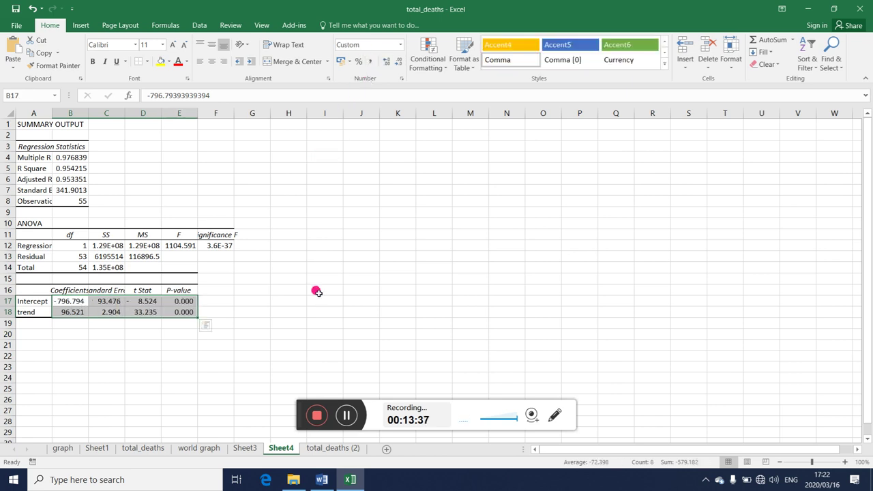
{"action": "left_click", "coordinate": [289, 332]}
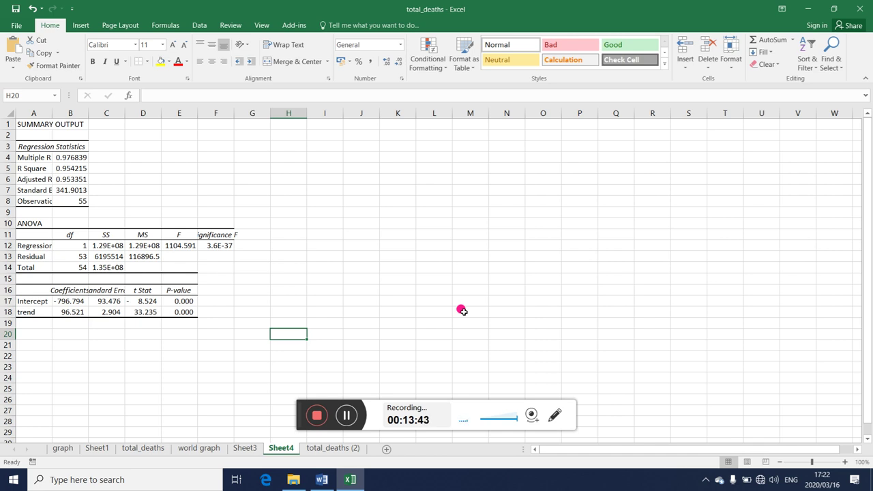
Step: Put the label 'WCD =' in I4
{"action": "left_click", "coordinate": [327, 157]}
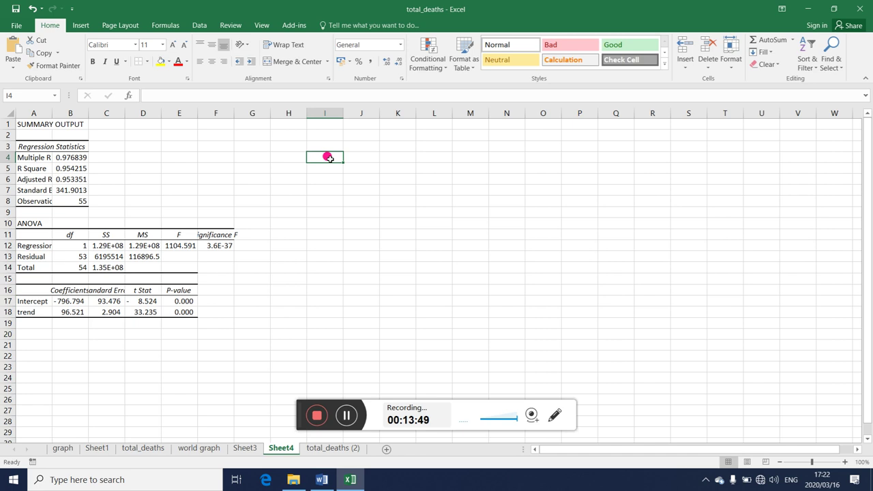
{"action": "type", "text": "WCD"}
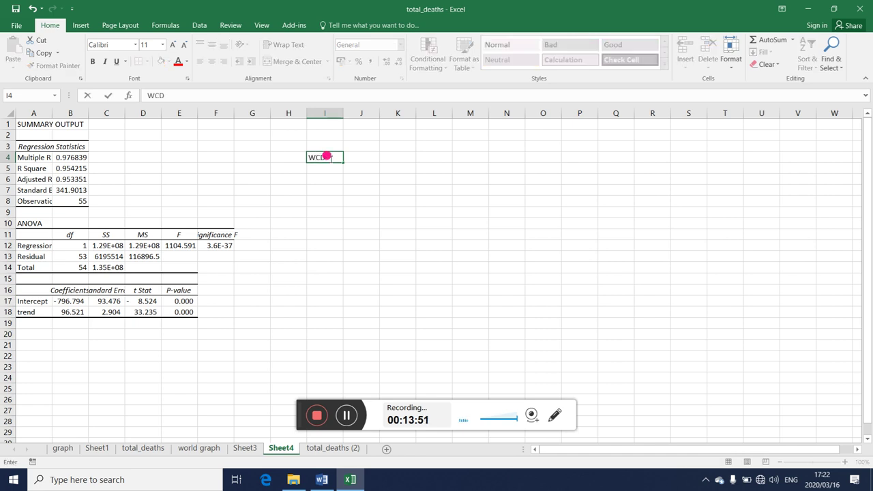
{"action": "type", "text": " ="}
{"action": "left_click", "coordinate": [355, 157]}
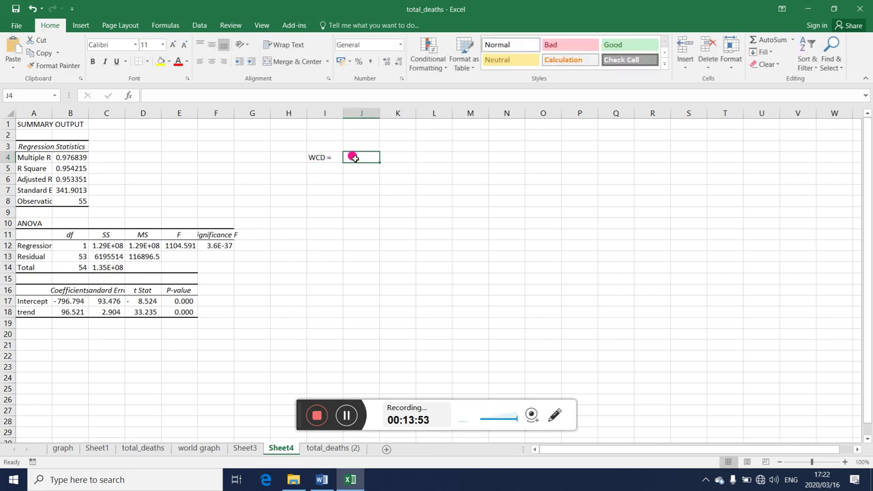
Step: Try entering '-796.79 + 96.52Trend' in J4, abandoning it after formula errors
{"action": "type", "text": "-796"}
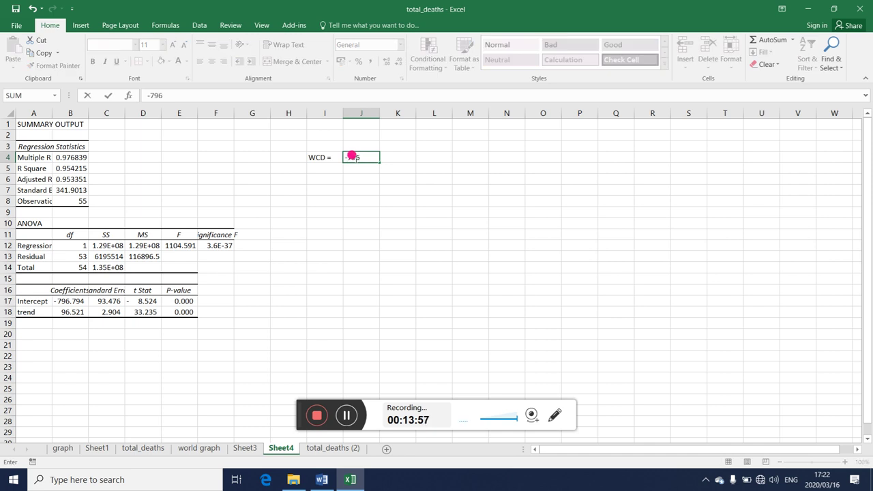
{"action": "type", "text": ".79"}
{"action": "type", "text": " +"}
{"action": "type", "text": " 96.52"}
{"action": "type", "text": "Trend"}
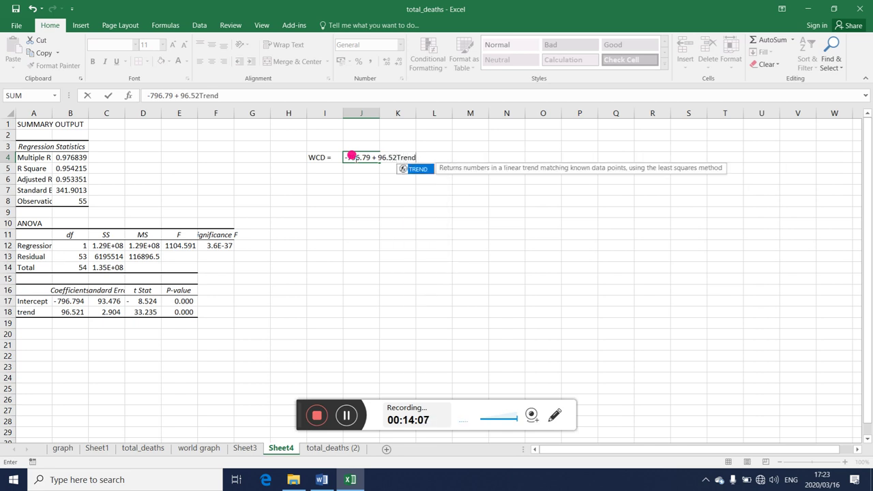
{"action": "key", "text": "Return"}
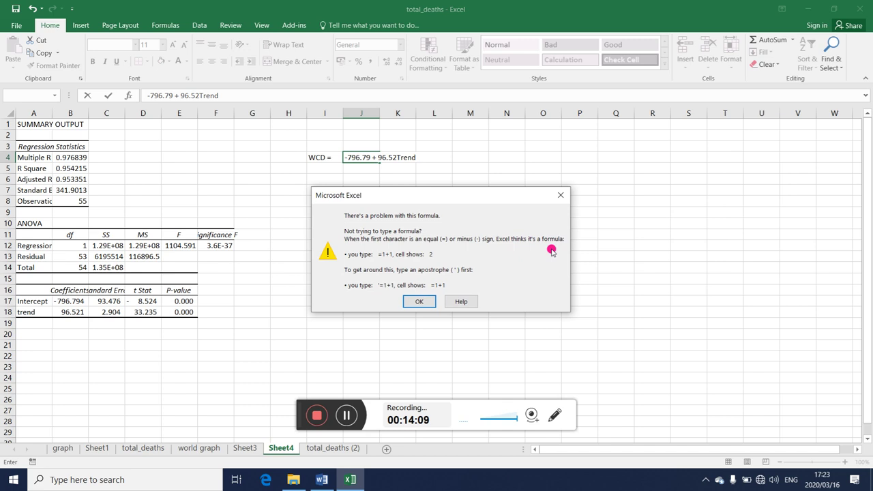
{"action": "left_click", "coordinate": [561, 195]}
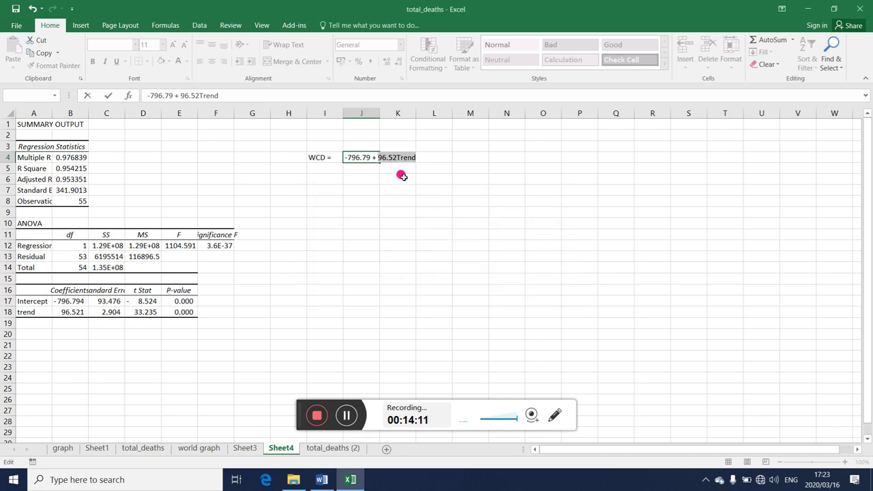
{"action": "left_click", "coordinate": [416, 158]}
{"action": "type", "text": "/"}
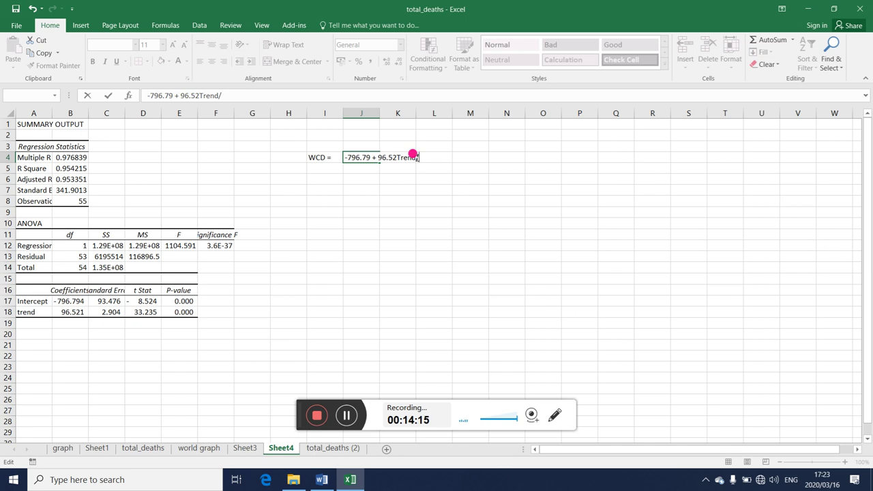
{"action": "key", "text": "Return"}
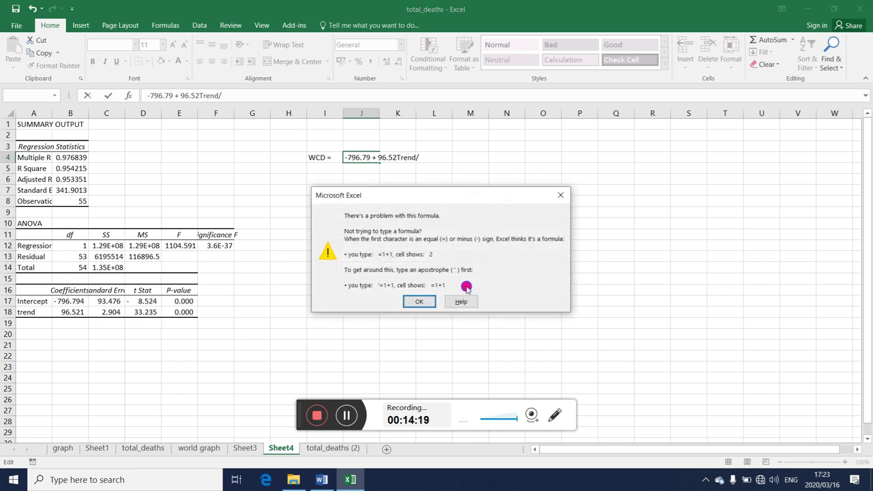
{"action": "left_click", "coordinate": [560, 195]}
{"action": "left_click", "coordinate": [554, 200]}
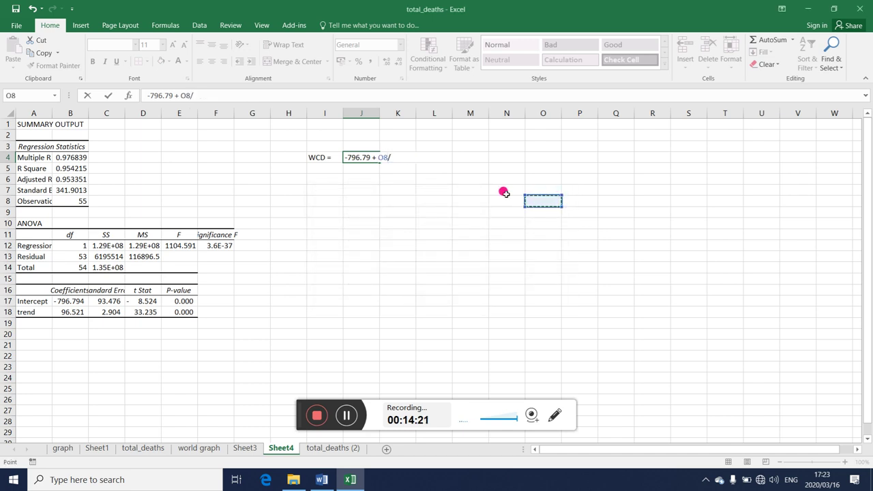
{"action": "key", "text": "Escape"}
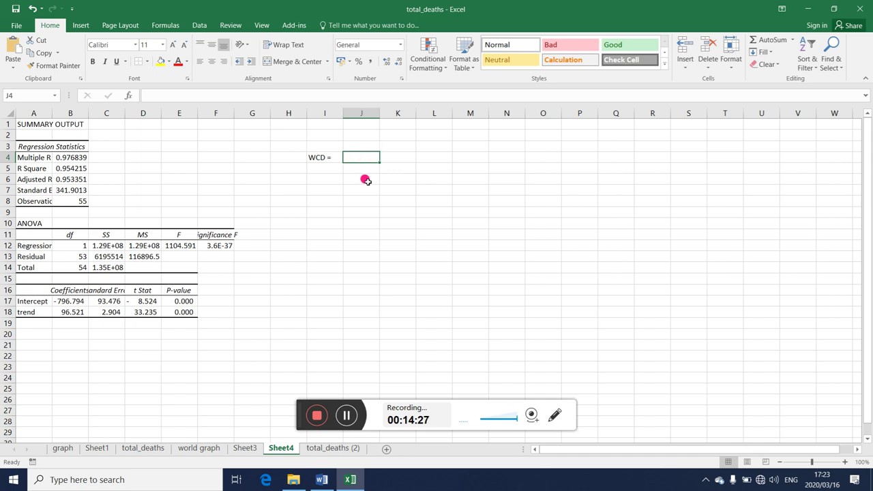
Step: Enter '96.52Trend' in K4
{"action": "left_click", "coordinate": [398, 156]}
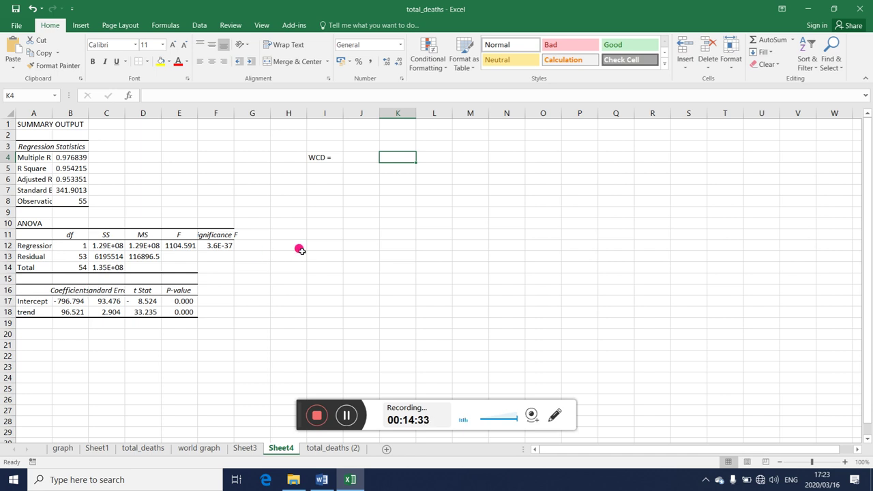
{"action": "type", "text": "96.52"}
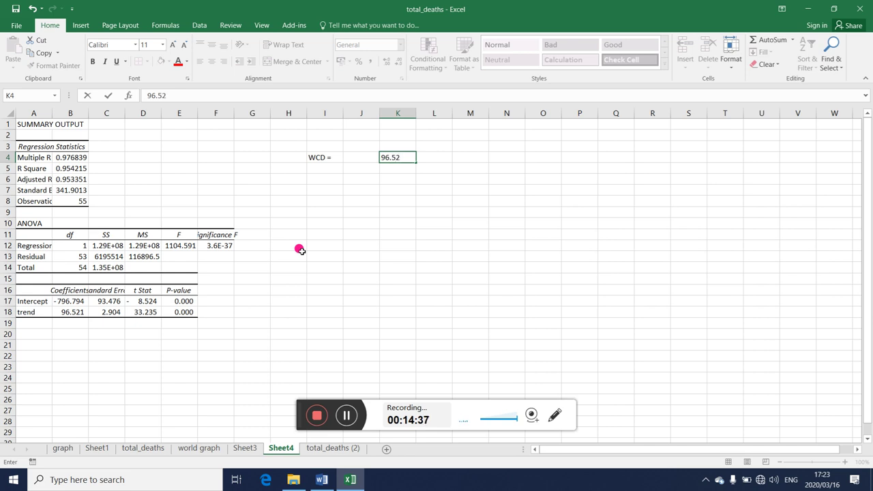
{"action": "type", "text": "Trend"}
{"action": "left_click", "coordinate": [428, 222]}
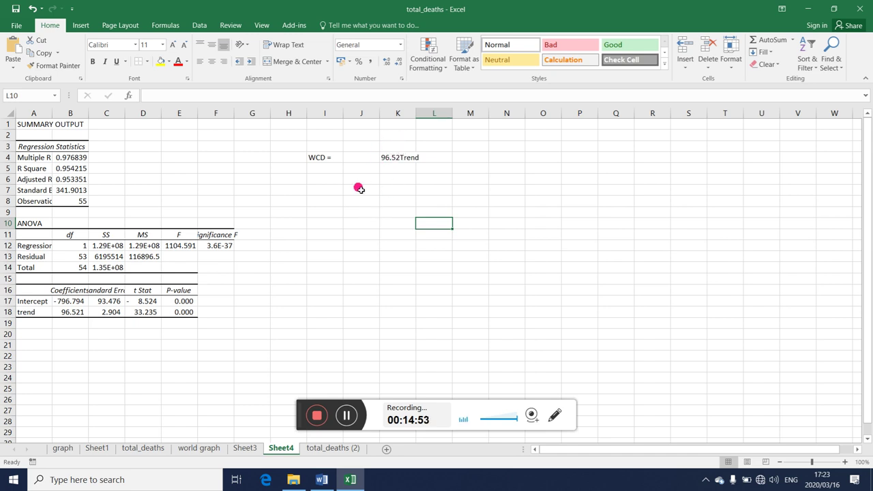
Step: In I6, write that over 17 Feb to 15 March WCD increased by 97 deaths per day
{"action": "left_click", "coordinate": [319, 179]}
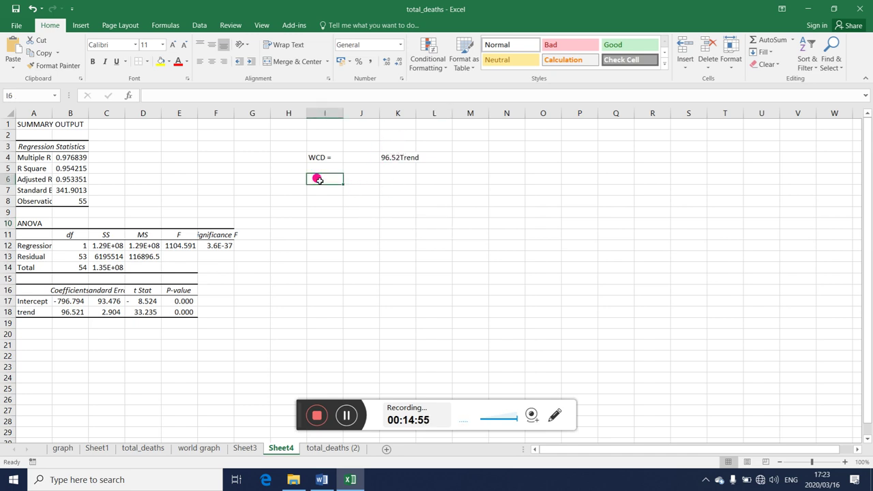
{"action": "type", "text": "Over the entirely daily period "}
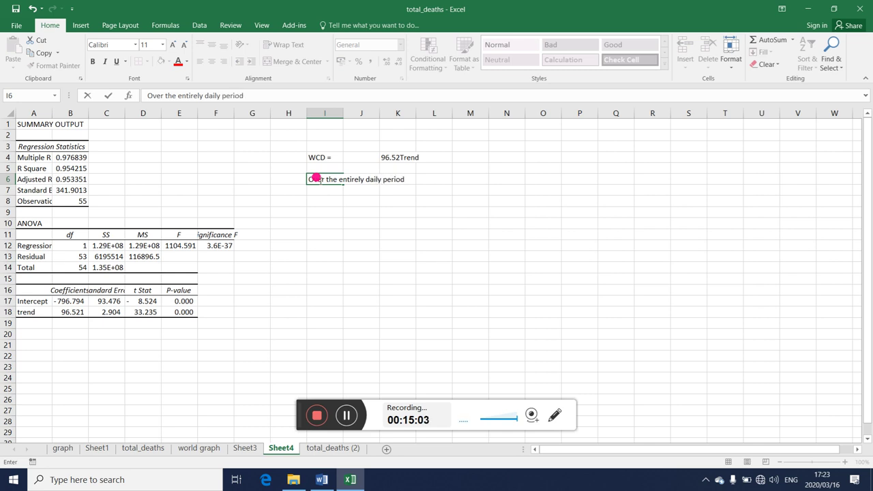
{"action": "type", "text": "of"}
{"action": "key", "text": "BackSpace"}
{"action": "type", "text": ", 17 fe"}
{"action": "type", "text": "b to 15 March"}
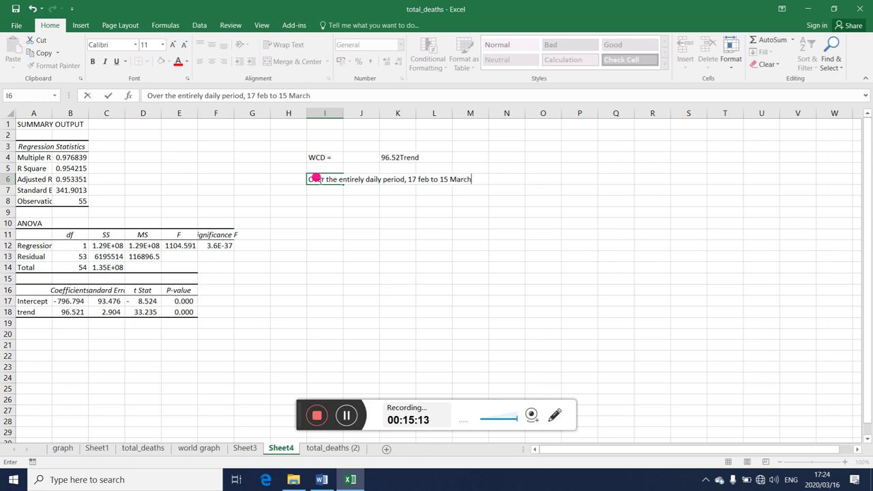
{"action": "type", "text": ", the WCD"}
{"action": "type", "text": " increased by an abs"}
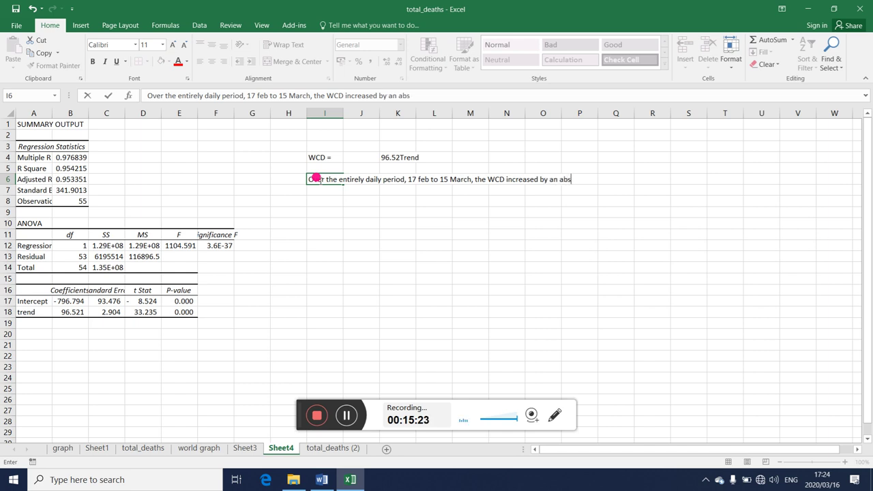
{"action": "type", "text": "olute rate of "}
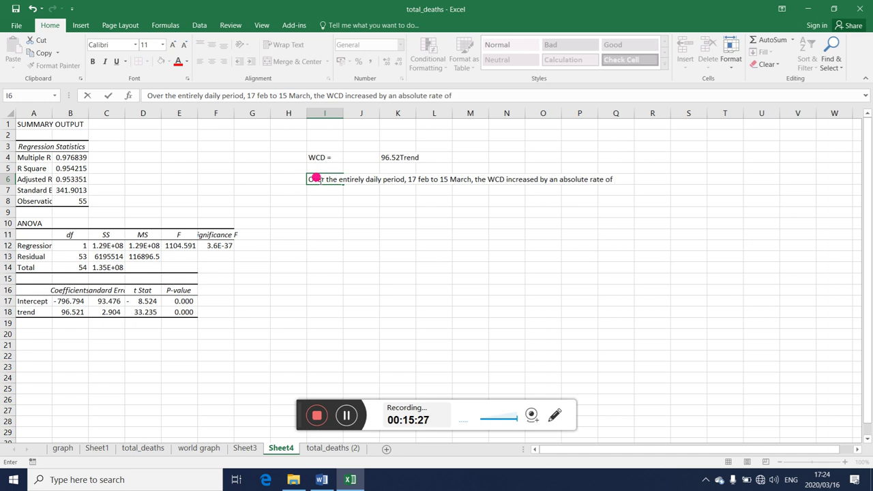
{"action": "type", "text": "96"}
{"action": "type", "text": "."}
{"action": "key", "text": "BackSpace"}
{"action": "key", "text": "BackSpace"}
{"action": "key", "text": "BackSpace"}
{"action": "type", "text": "deaths per day."}
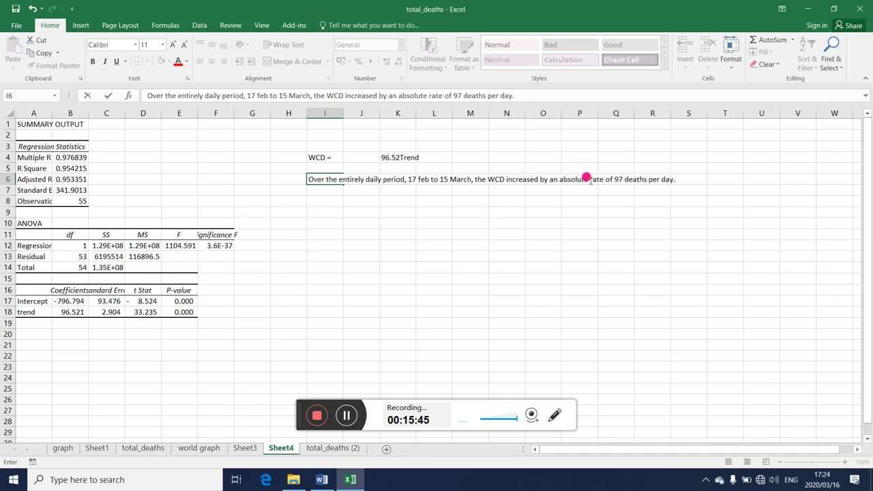
Step: Reword the sentence to read 'an absolute daily rate of 97 deaths'
{"action": "key", "text": "F2"}
{"action": "type", "text": "daily"}
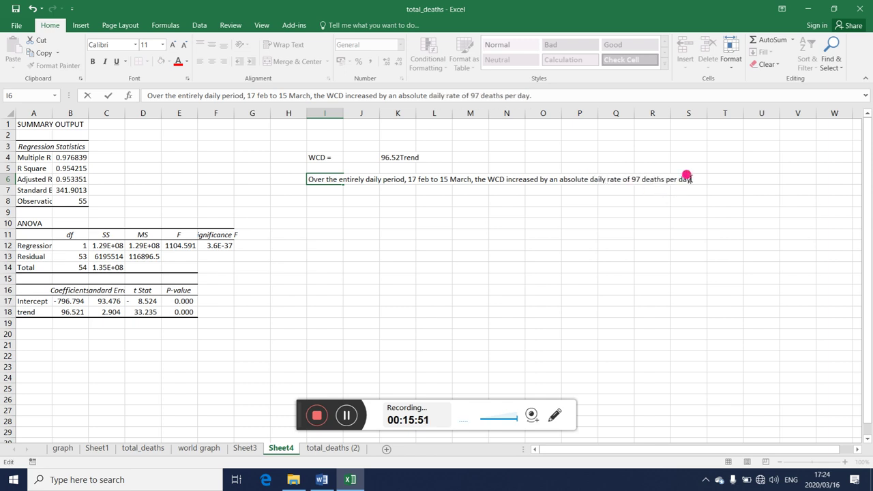
{"action": "key", "text": "BackSpace"}
{"action": "key", "text": "BackSpace"}
{"action": "key", "text": "BackSpace"}
{"action": "key", "text": "BackSpace"}
{"action": "key", "text": "BackSpace"}
{"action": "key", "text": "BackSpace"}
{"action": "key", "text": "BackSpace"}
{"action": "left_click", "coordinate": [632, 232]}
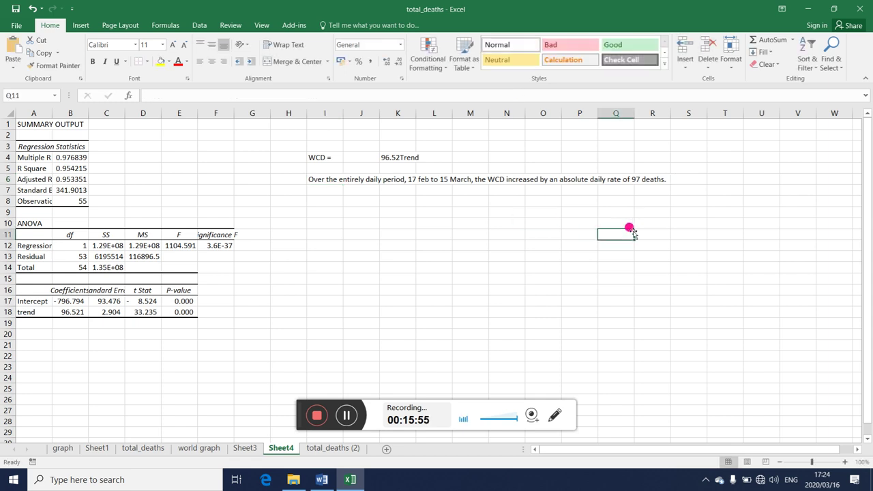